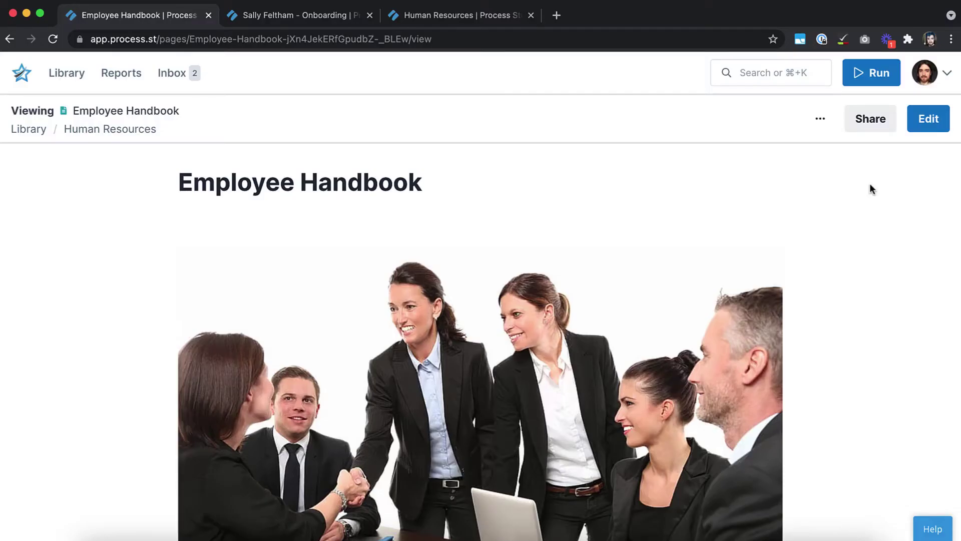
{"action": "scroll", "coordinate": [870, 184], "scroll_direction": "down", "scroll_amount": 8}
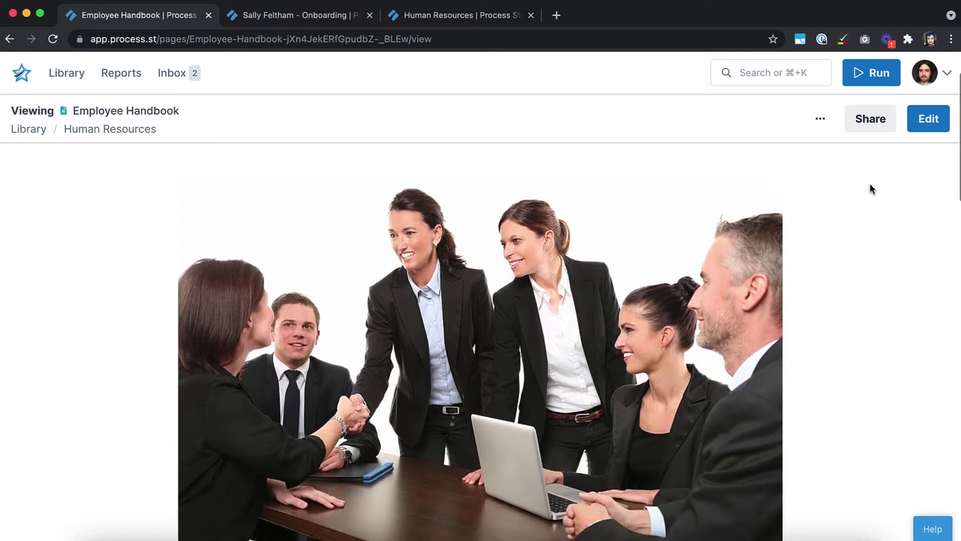
{"action": "scroll", "coordinate": [870, 184], "scroll_direction": "down", "scroll_amount": 10}
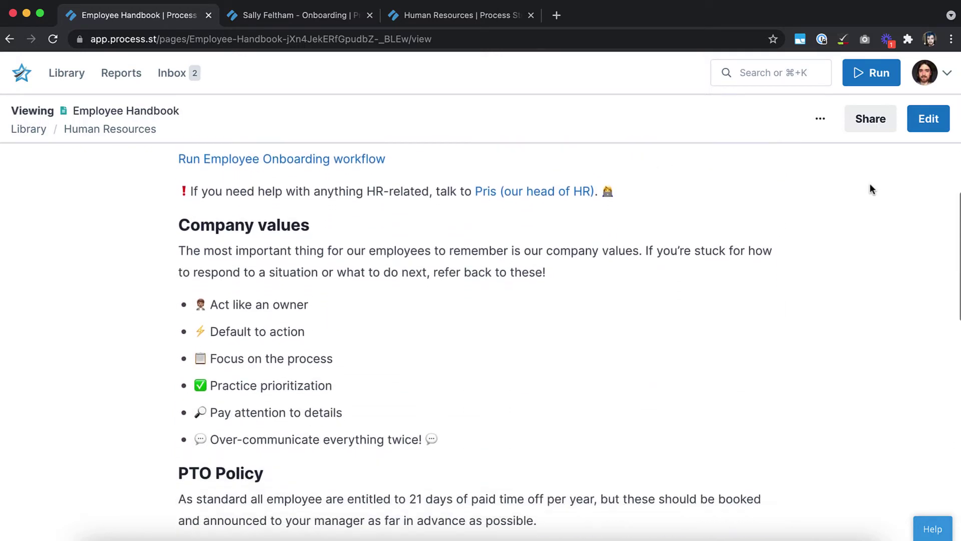
{"action": "scroll", "coordinate": [870, 184], "scroll_direction": "down", "scroll_amount": 10}
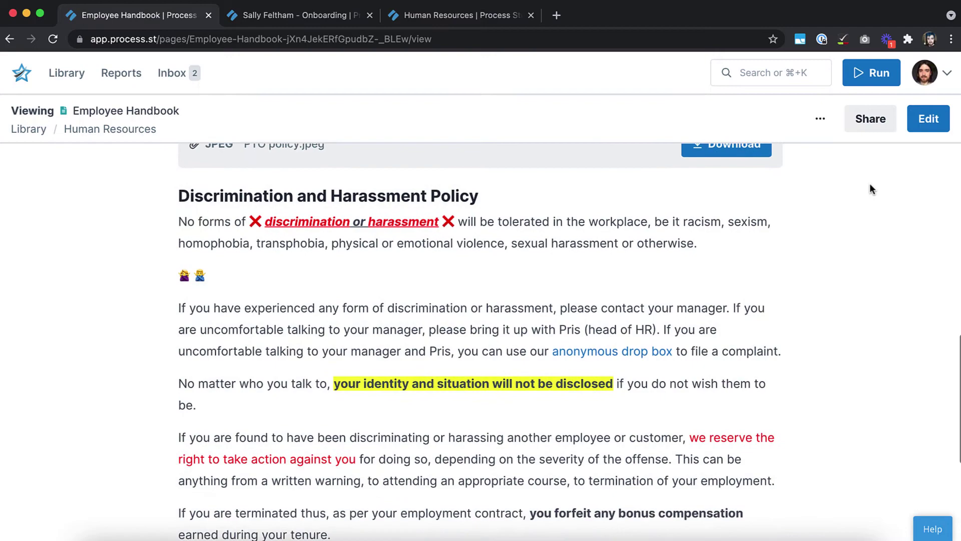
{"action": "scroll", "coordinate": [870, 183], "scroll_direction": "up", "scroll_amount": 5}
{"action": "scroll", "coordinate": [870, 184], "scroll_direction": "up", "scroll_amount": 5}
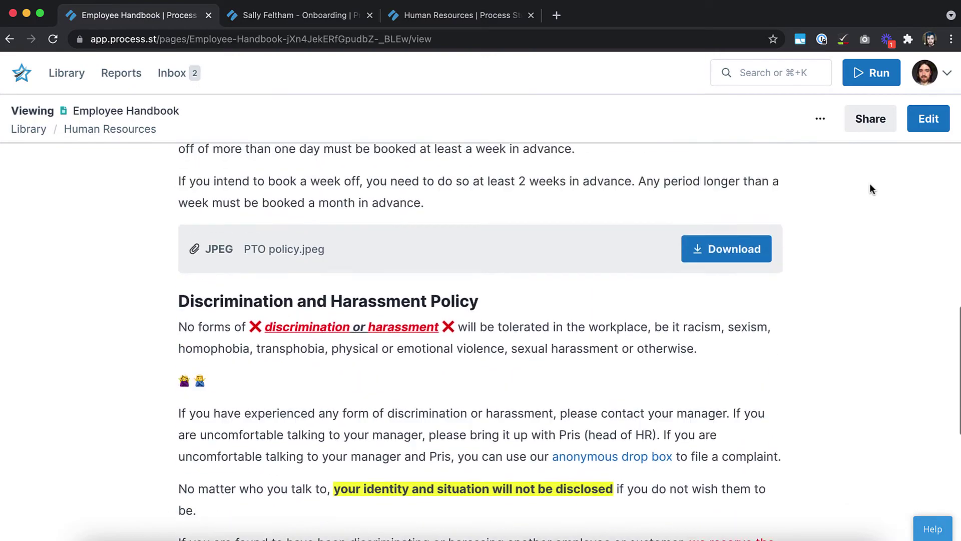
{"action": "scroll", "coordinate": [869, 183], "scroll_direction": "up", "scroll_amount": 5}
{"action": "scroll", "coordinate": [870, 183], "scroll_direction": "up", "scroll_amount": 8}
{"action": "scroll", "coordinate": [870, 183], "scroll_direction": "up", "scroll_amount": 5}
{"action": "scroll", "coordinate": [869, 184], "scroll_direction": "up", "scroll_amount": 5}
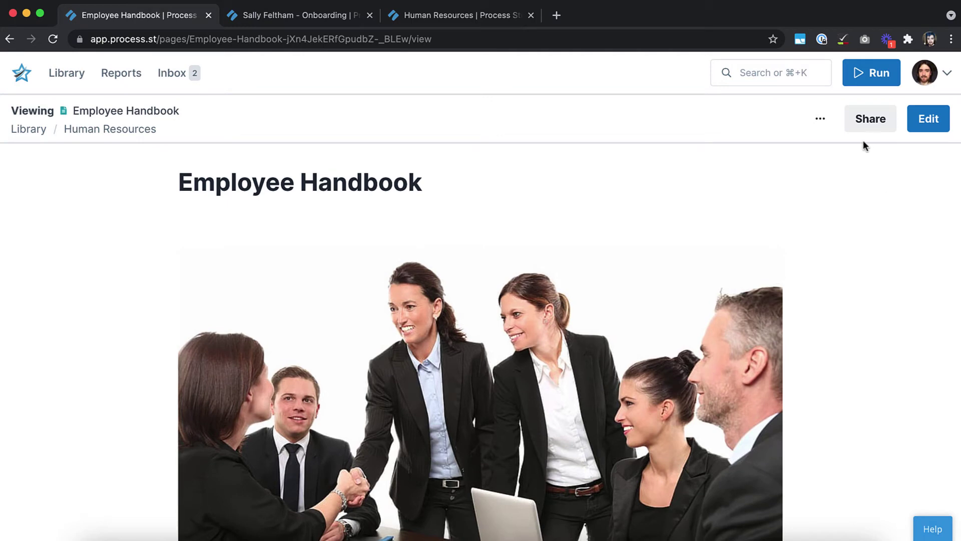
- Review who has permission to view the Employee Handbook page in its sharing options
{"action": "left_click", "coordinate": [871, 120]}
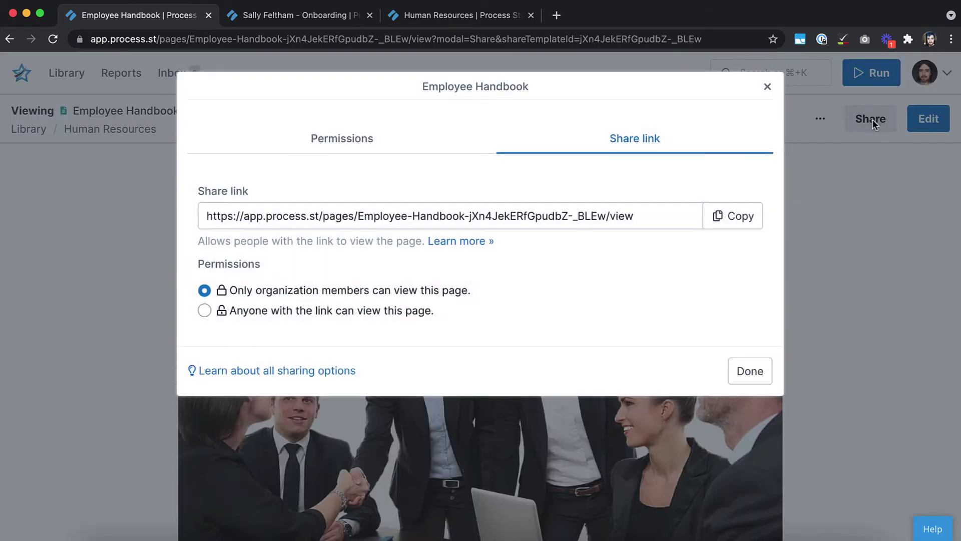
{"action": "left_click", "coordinate": [345, 139]}
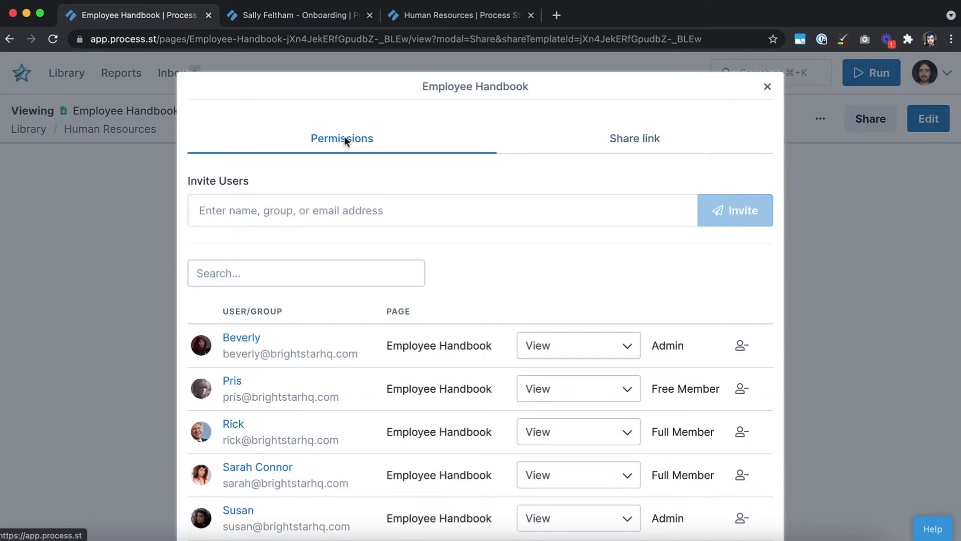
{"action": "scroll", "coordinate": [491, 320], "scroll_direction": "down", "scroll_amount": 3}
{"action": "scroll", "coordinate": [491, 320], "scroll_direction": "down", "scroll_amount": 3}
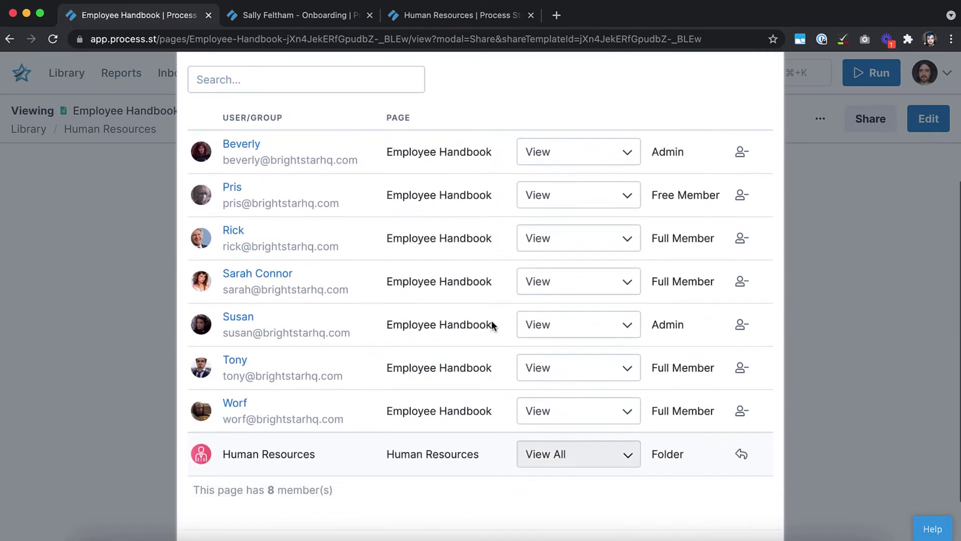
{"action": "scroll", "coordinate": [492, 320], "scroll_direction": "down", "scroll_amount": 3}
{"action": "scroll", "coordinate": [491, 325], "scroll_direction": "up", "scroll_amount": 3}
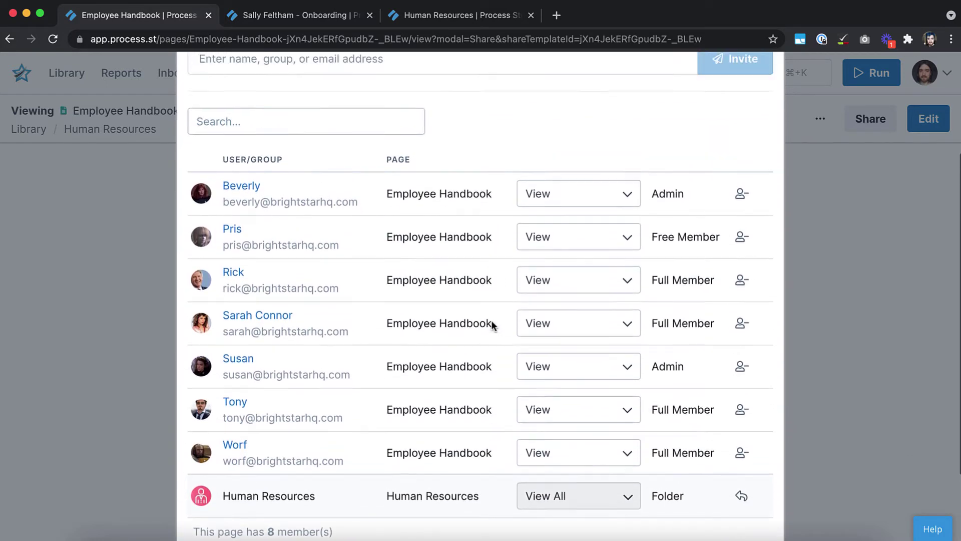
{"action": "scroll", "coordinate": [491, 325], "scroll_direction": "up", "scroll_amount": 3}
{"action": "scroll", "coordinate": [491, 325], "scroll_direction": "up", "scroll_amount": 3}
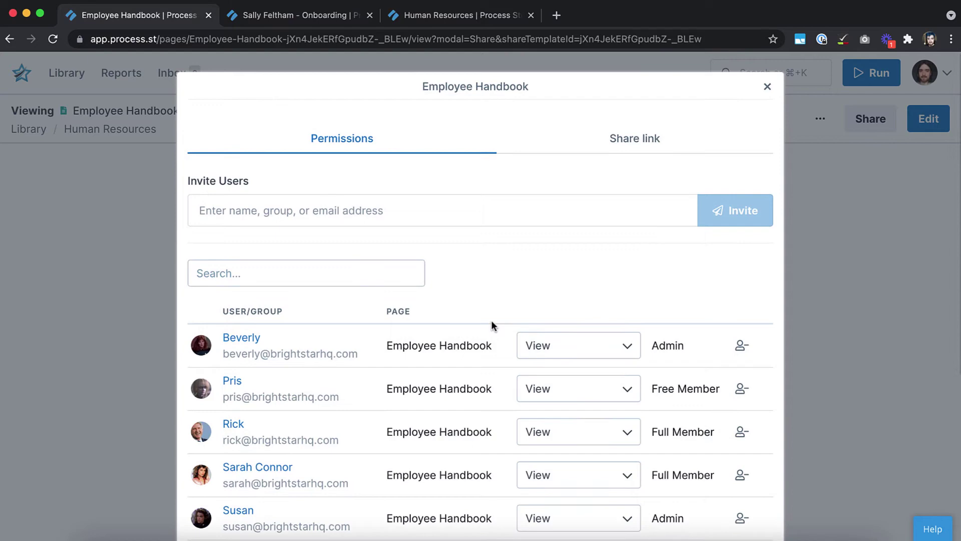
{"action": "left_click", "coordinate": [827, 271]}
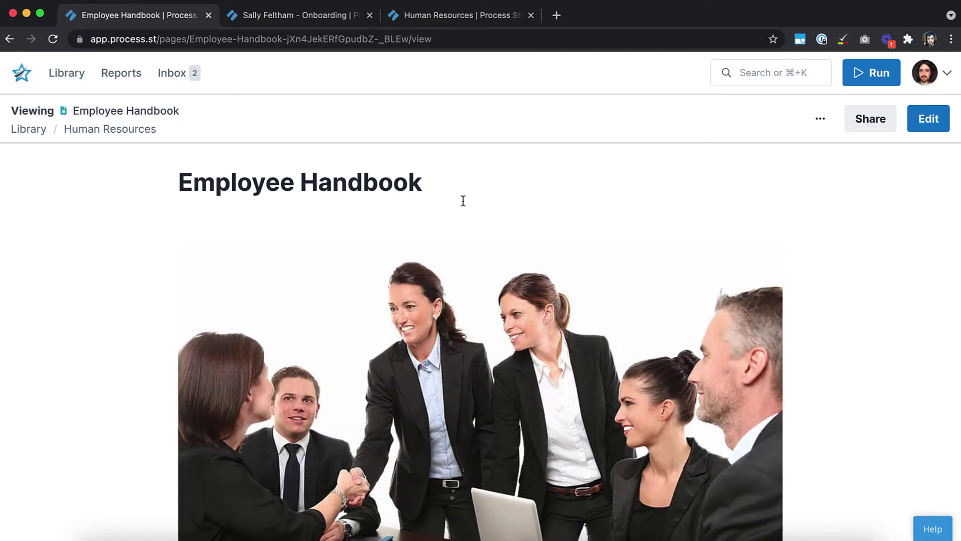
{"action": "left_click", "coordinate": [316, 15]}
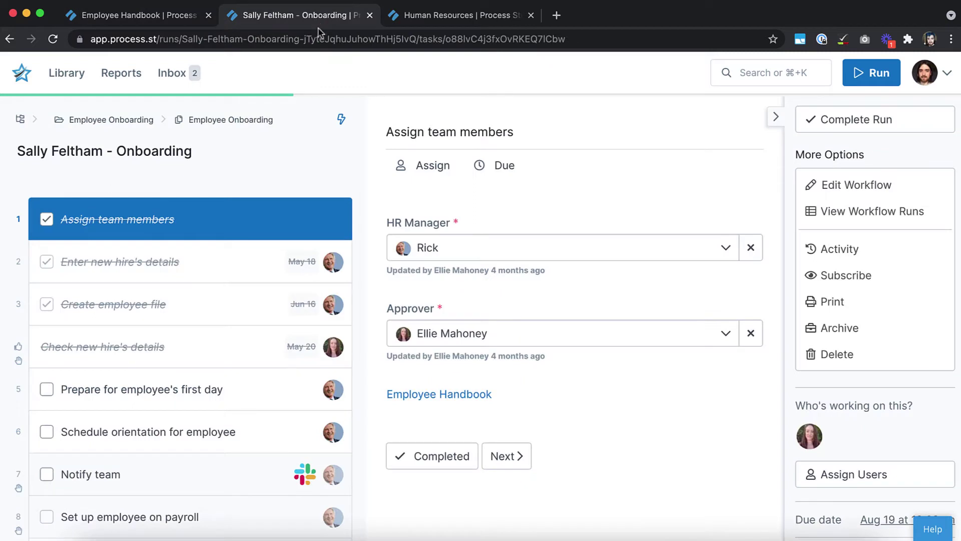
{"action": "scroll", "coordinate": [308, 278], "scroll_direction": "down", "scroll_amount": 5}
{"action": "scroll", "coordinate": [301, 281], "scroll_direction": "down", "scroll_amount": 5}
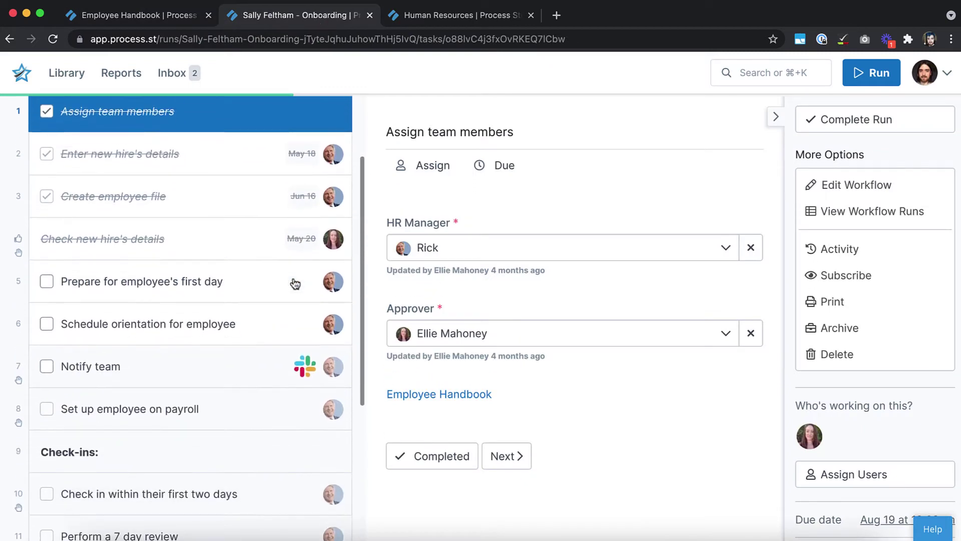
{"action": "scroll", "coordinate": [295, 283], "scroll_direction": "down", "scroll_amount": 3}
{"action": "scroll", "coordinate": [295, 283], "scroll_direction": "up", "scroll_amount": 3}
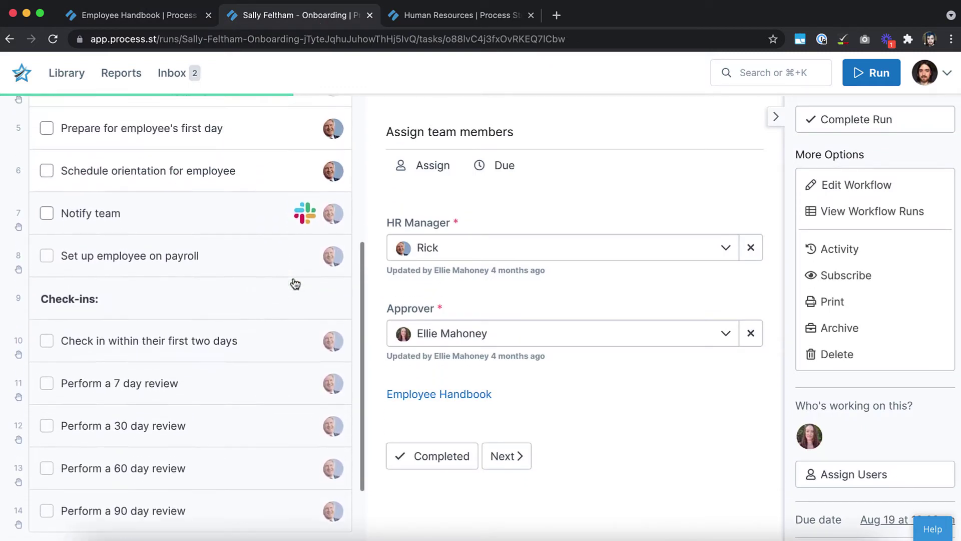
{"action": "scroll", "coordinate": [295, 283], "scroll_direction": "up", "scroll_amount": 3}
{"action": "scroll", "coordinate": [295, 283], "scroll_direction": "up", "scroll_amount": 5}
{"action": "scroll", "coordinate": [296, 283], "scroll_direction": "up", "scroll_amount": 3}
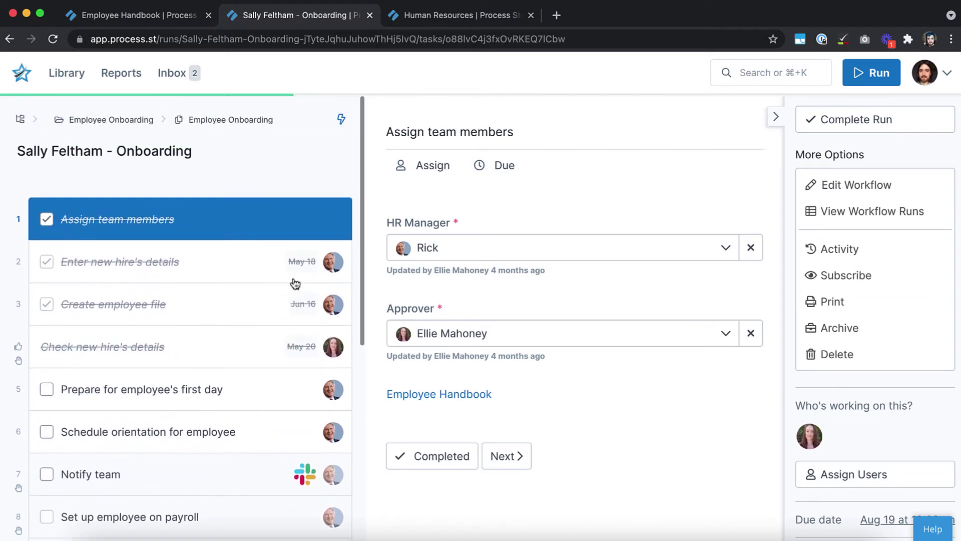
{"action": "left_click", "coordinate": [172, 16]}
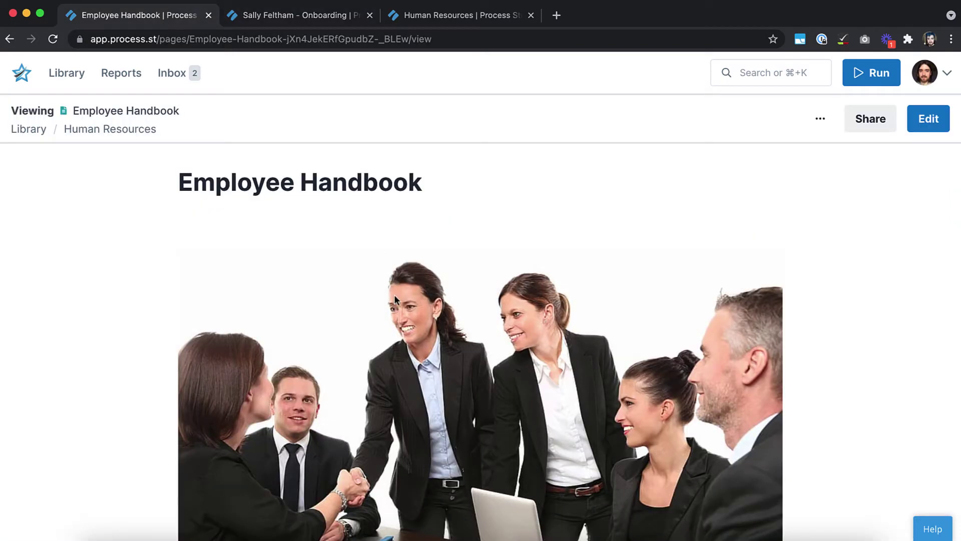
{"action": "scroll", "coordinate": [394, 300], "scroll_direction": "down", "scroll_amount": 3}
{"action": "scroll", "coordinate": [395, 306], "scroll_direction": "down", "scroll_amount": 5}
{"action": "scroll", "coordinate": [395, 305], "scroll_direction": "down", "scroll_amount": 4}
{"action": "scroll", "coordinate": [395, 306], "scroll_direction": "down", "scroll_amount": 3}
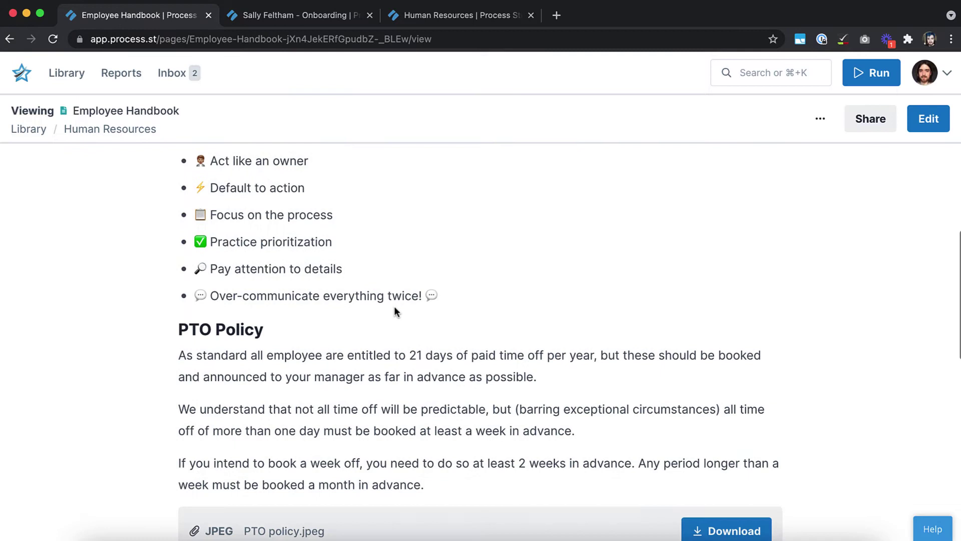
{"action": "scroll", "coordinate": [395, 311], "scroll_direction": "down", "scroll_amount": 2}
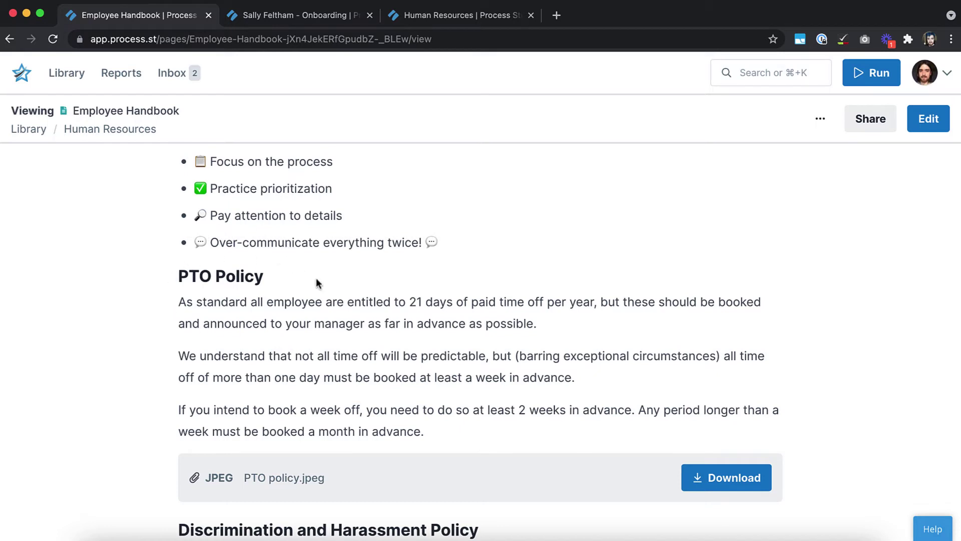
{"action": "scroll", "coordinate": [315, 283], "scroll_direction": "up", "scroll_amount": 2}
{"action": "scroll", "coordinate": [317, 283], "scroll_direction": "up", "scroll_amount": 3}
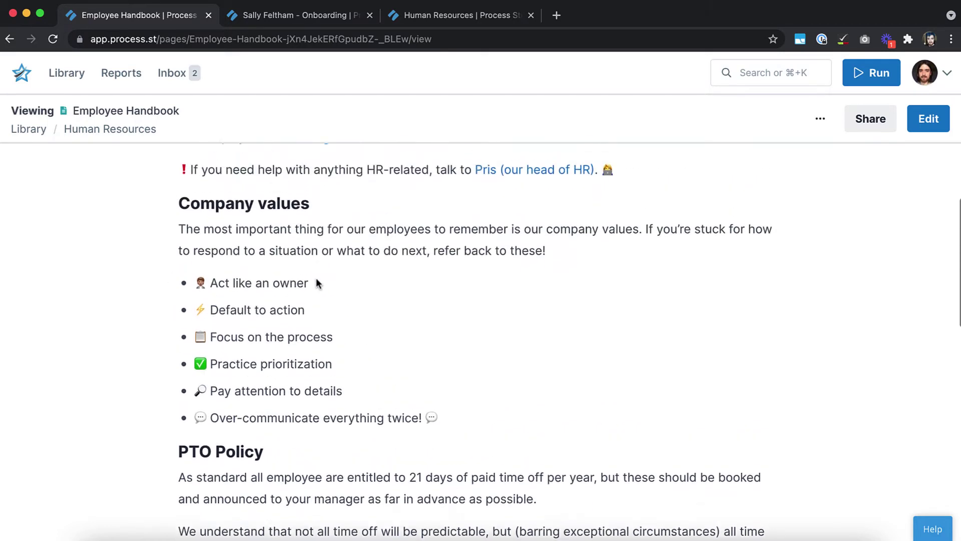
{"action": "scroll", "coordinate": [316, 282], "scroll_direction": "up", "scroll_amount": 2}
{"action": "scroll", "coordinate": [317, 277], "scroll_direction": "up", "scroll_amount": 3}
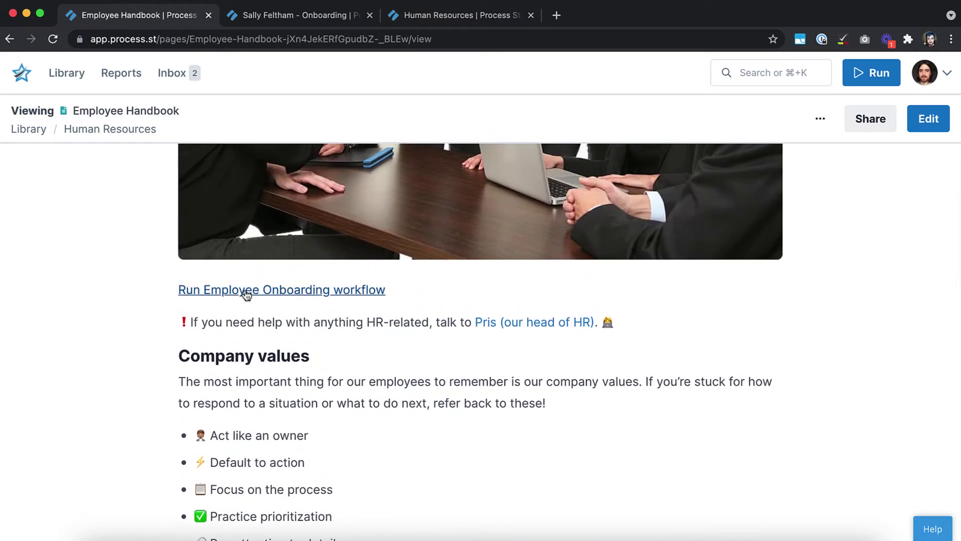
{"action": "left_click", "coordinate": [300, 292]}
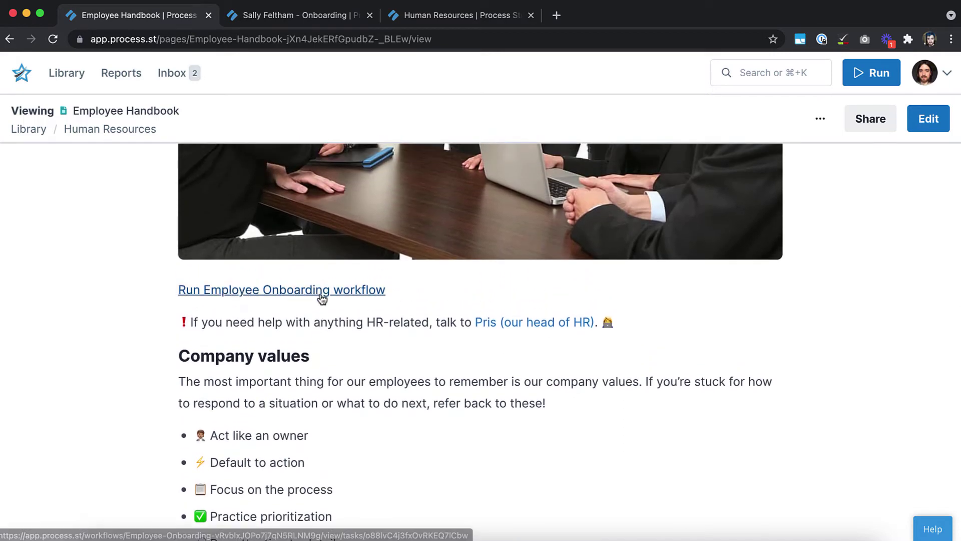
{"action": "left_click", "coordinate": [301, 15]}
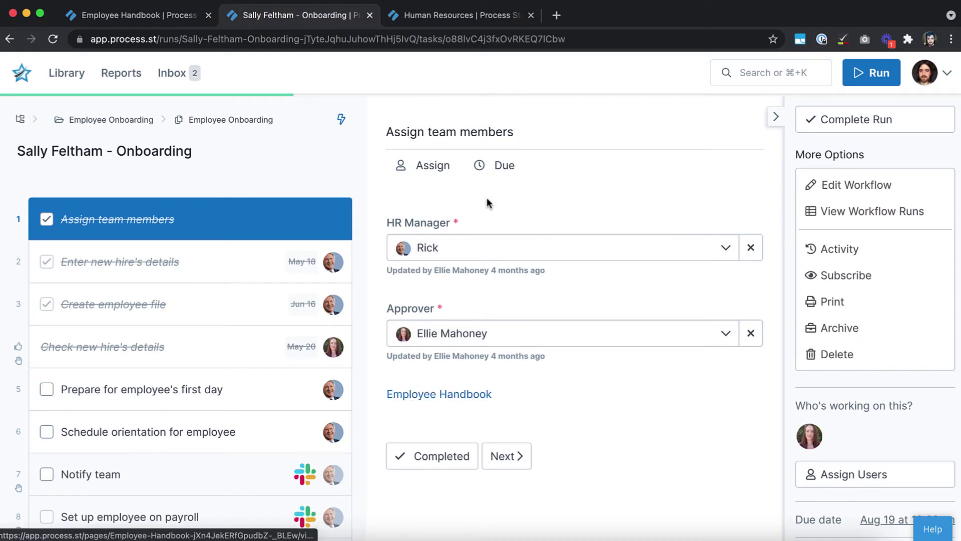
- Show the choice of new items to create in the Human Resources library folder
{"action": "left_click", "coordinate": [455, 15]}
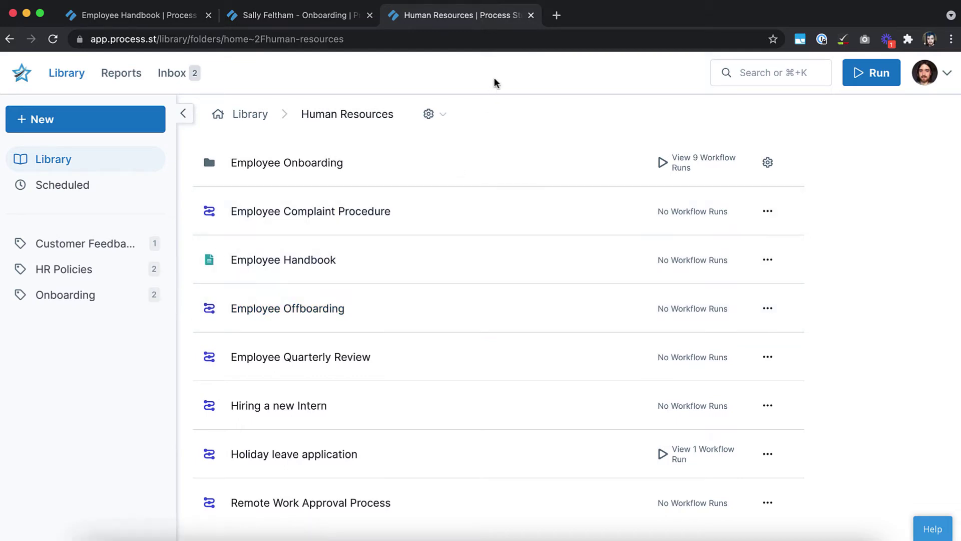
{"action": "left_click", "coordinate": [126, 122]}
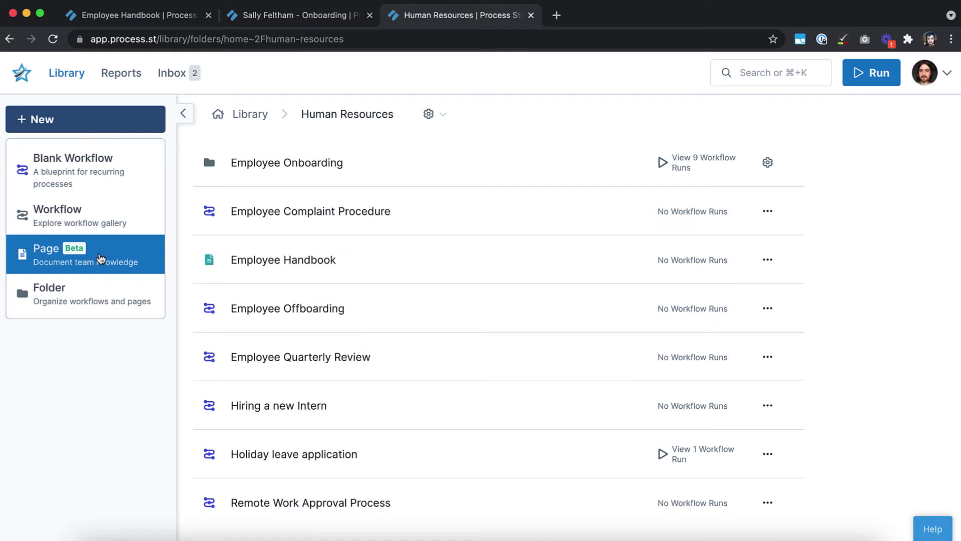
- Create a new page and paste the Company values heading and description above the values list
{"action": "left_click", "coordinate": [100, 256]}
{"action": "type", "text": "Employ"}
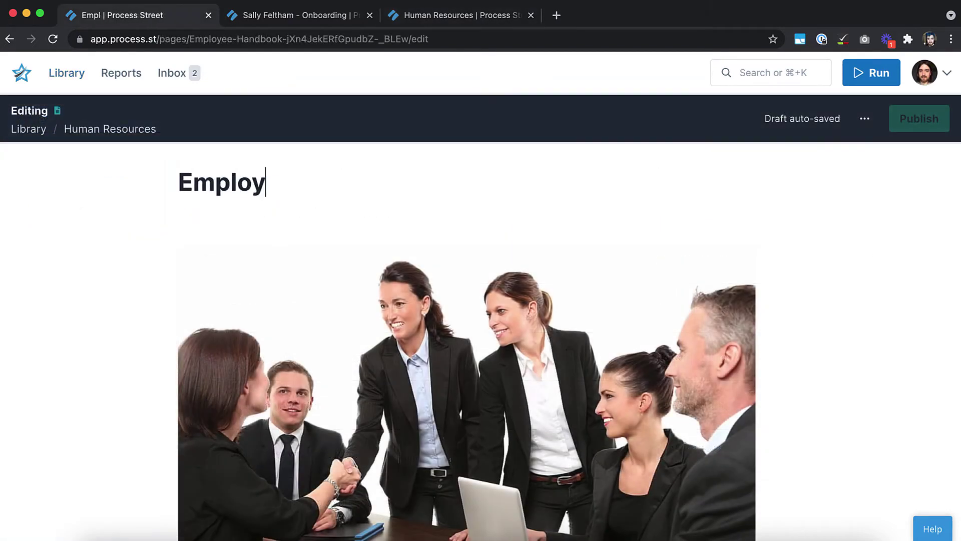
{"action": "type", "text": "ee Handbo"}
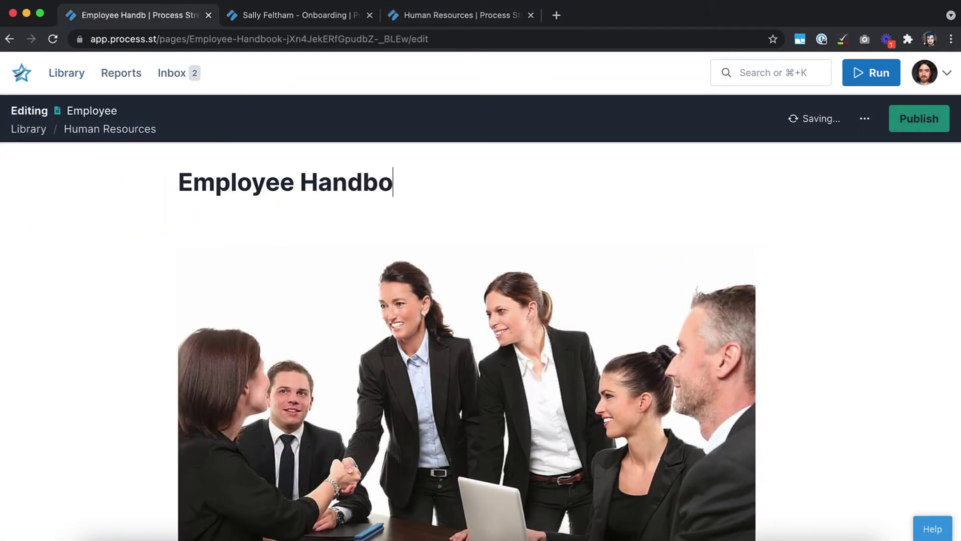
{"action": "type", "text": "ok"}
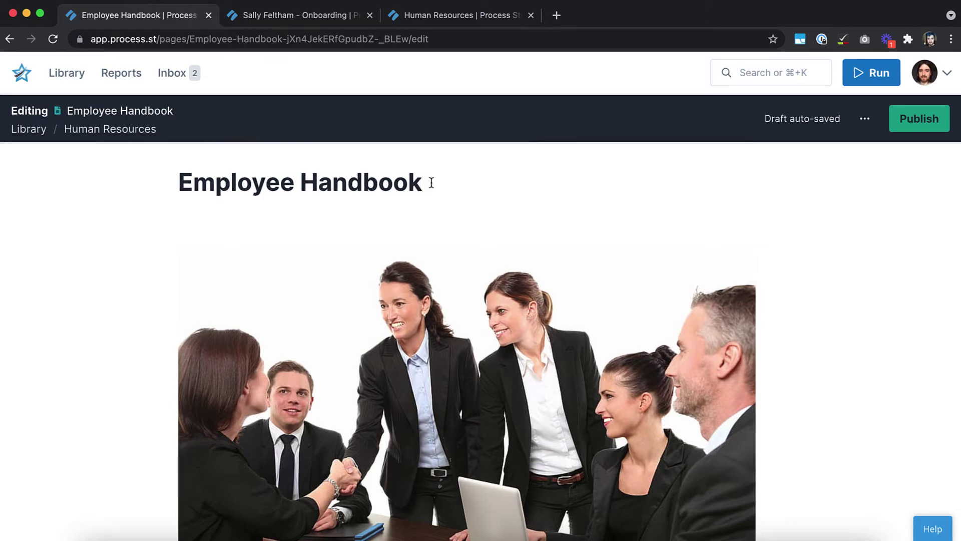
{"action": "scroll", "coordinate": [492, 347], "scroll_direction": "down", "scroll_amount": 3}
{"action": "scroll", "coordinate": [492, 346], "scroll_direction": "down", "scroll_amount": 3}
{"action": "scroll", "coordinate": [492, 347], "scroll_direction": "down", "scroll_amount": 3}
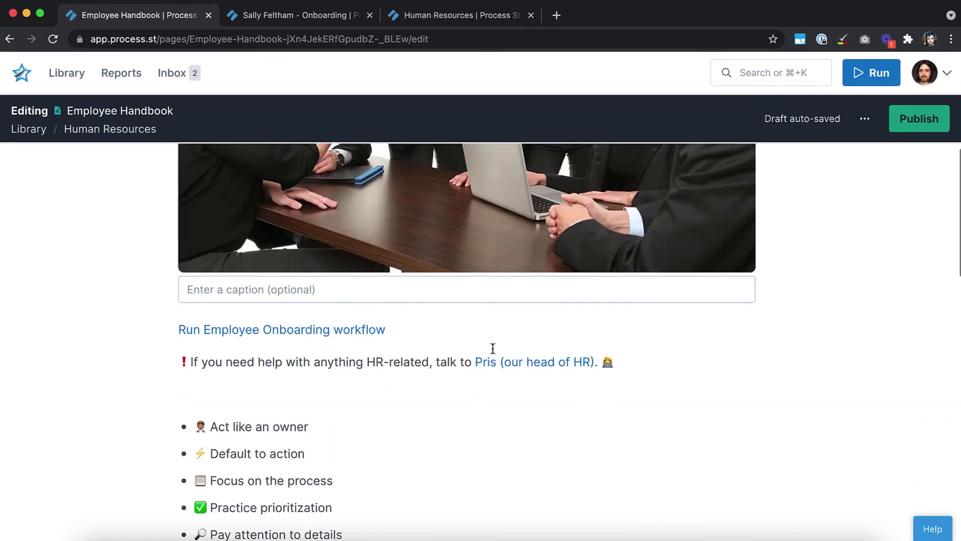
{"action": "scroll", "coordinate": [492, 347], "scroll_direction": "down", "scroll_amount": 2}
{"action": "left_click", "coordinate": [492, 339]}
{"action": "type", "text": "Company values The most important thing for our employees to remember is our company values. If you’re stuck for how to respond to a situation or what to do next, refer back to these!"}
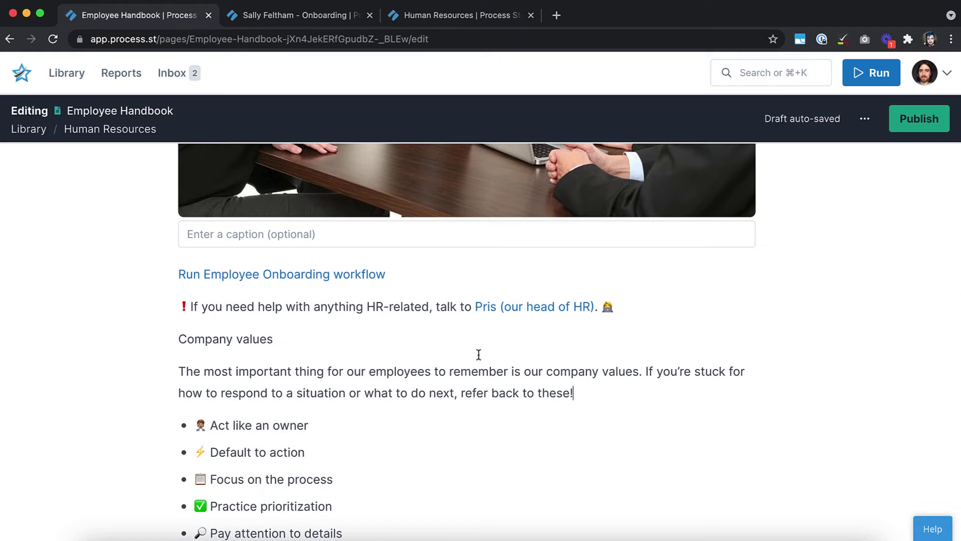
- Turn the Company values line into a bold heading
{"action": "left_click_drag", "start_coordinate": [274, 339], "coordinate": [179, 339]}
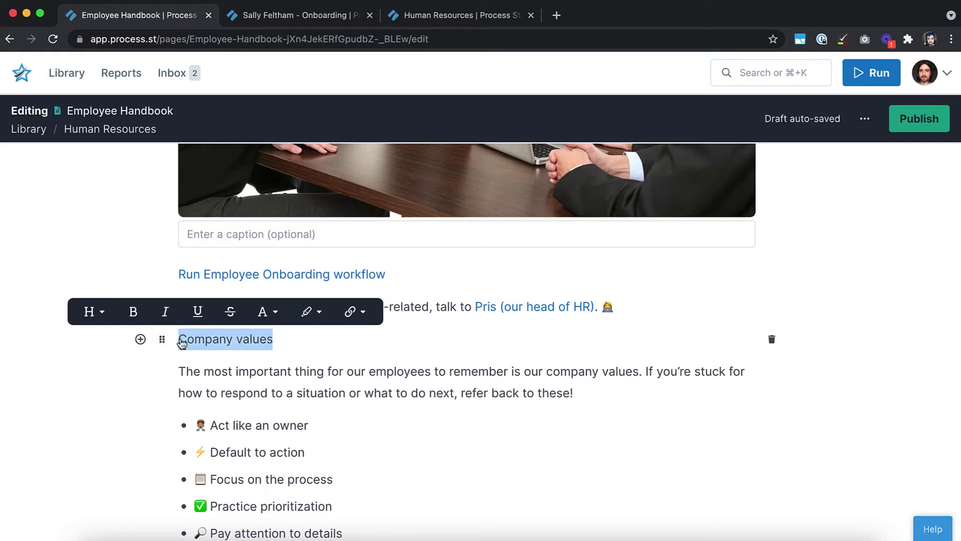
{"action": "left_click", "coordinate": [96, 312]}
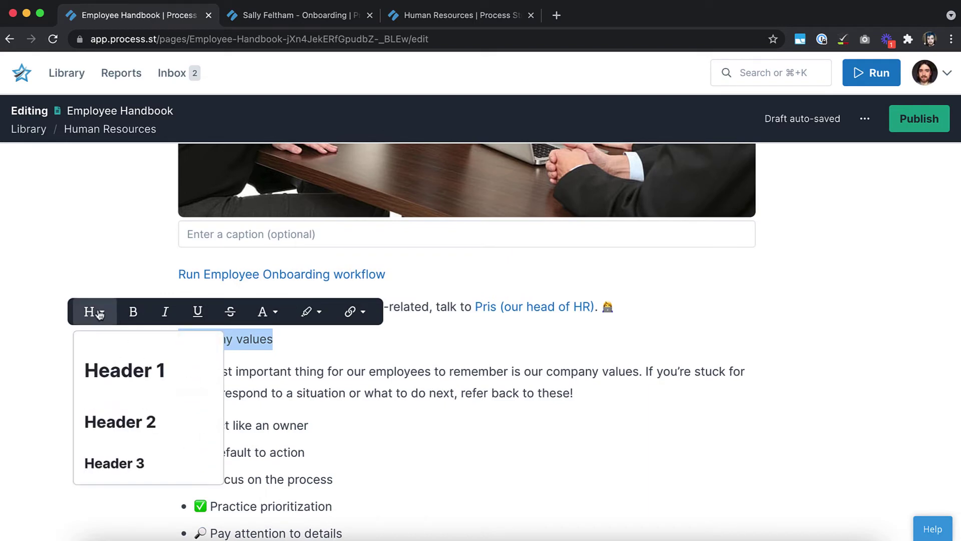
{"action": "left_click", "coordinate": [99, 313]}
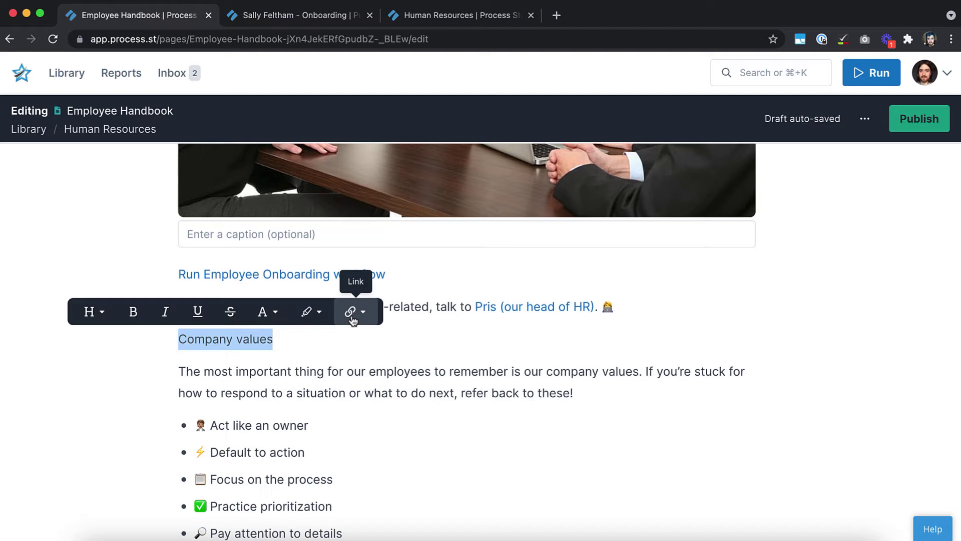
{"action": "left_click", "coordinate": [358, 346]}
{"action": "scroll", "coordinate": [358, 346], "scroll_direction": "down", "scroll_amount": 5}
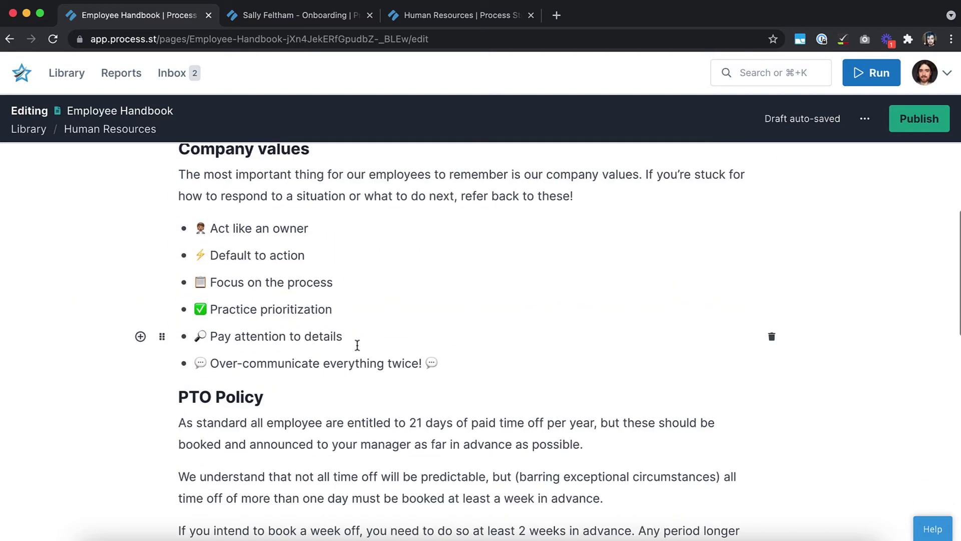
- Move the Over-communicate bullet above Pay attention to details in the values list
{"action": "left_click", "coordinate": [141, 364]}
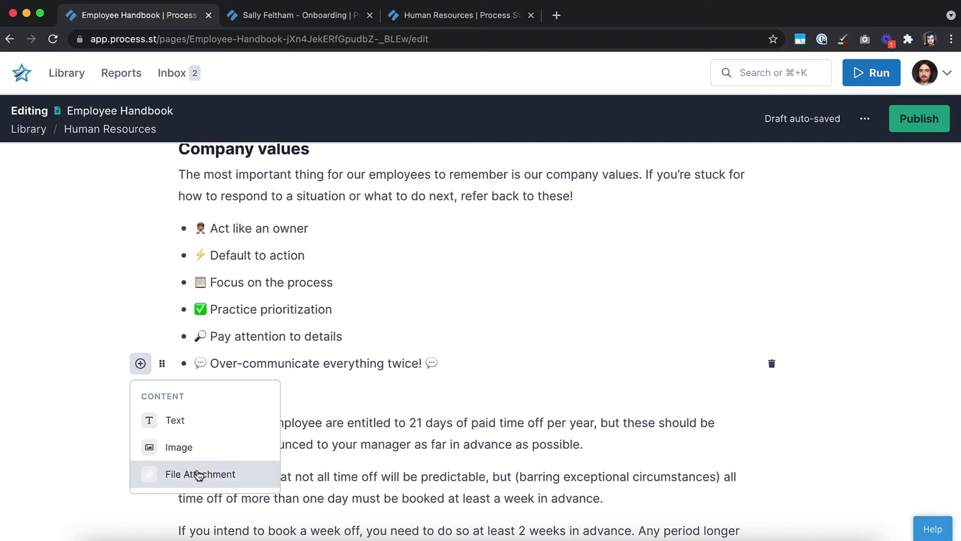
{"action": "left_click", "coordinate": [296, 362]}
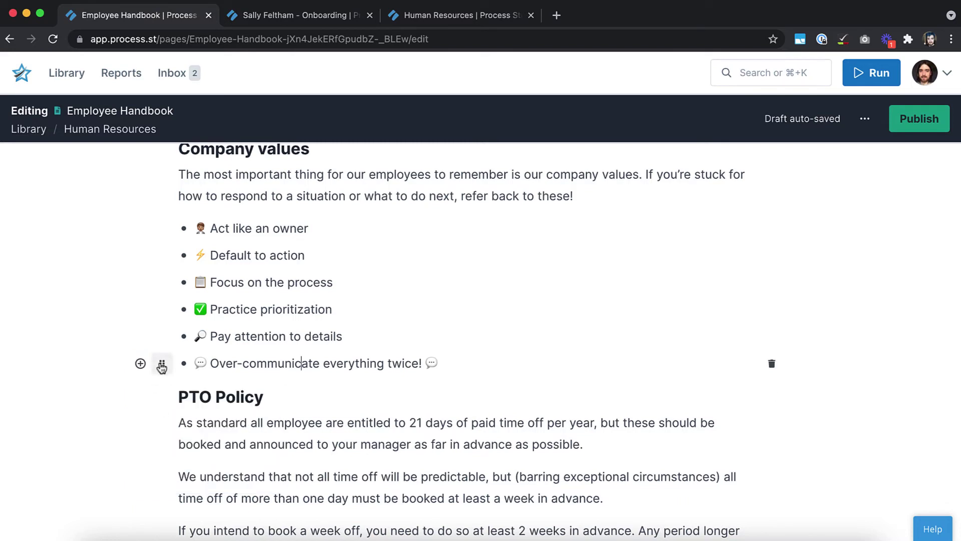
{"action": "mouse_move", "coordinate": [164, 365]}
{"action": "left_mouse_down"}
{"action": "mouse_move", "coordinate": [164, 336]}
{"action": "mouse_move", "coordinate": [161, 371]}
{"action": "left_mouse_up"}
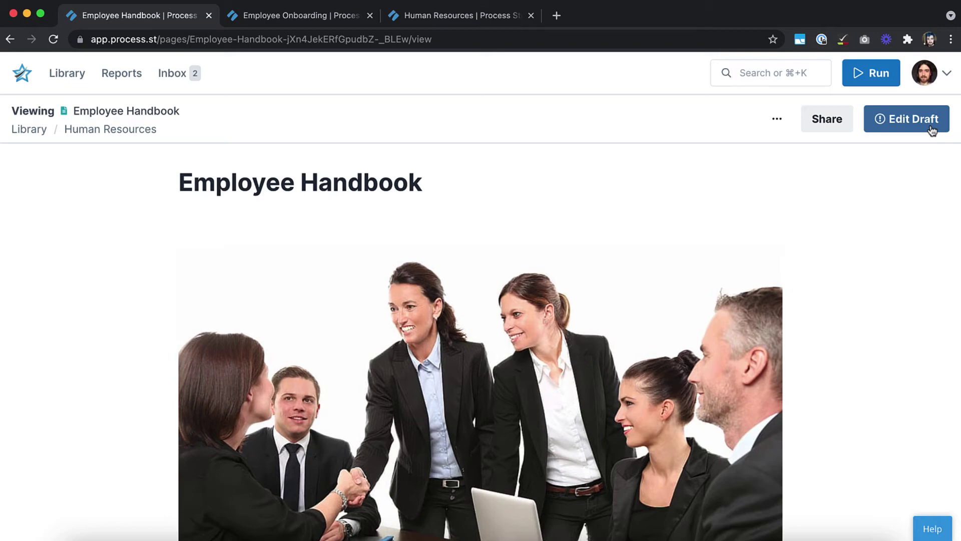
- Reopen the Employee Handbook draft and publish it
{"action": "left_click", "coordinate": [932, 127]}
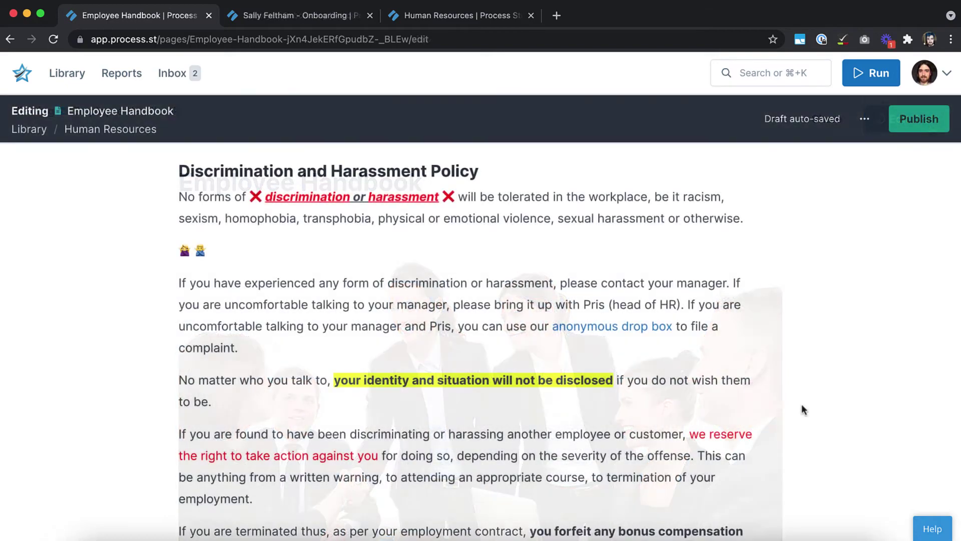
{"action": "left_click", "coordinate": [920, 124]}
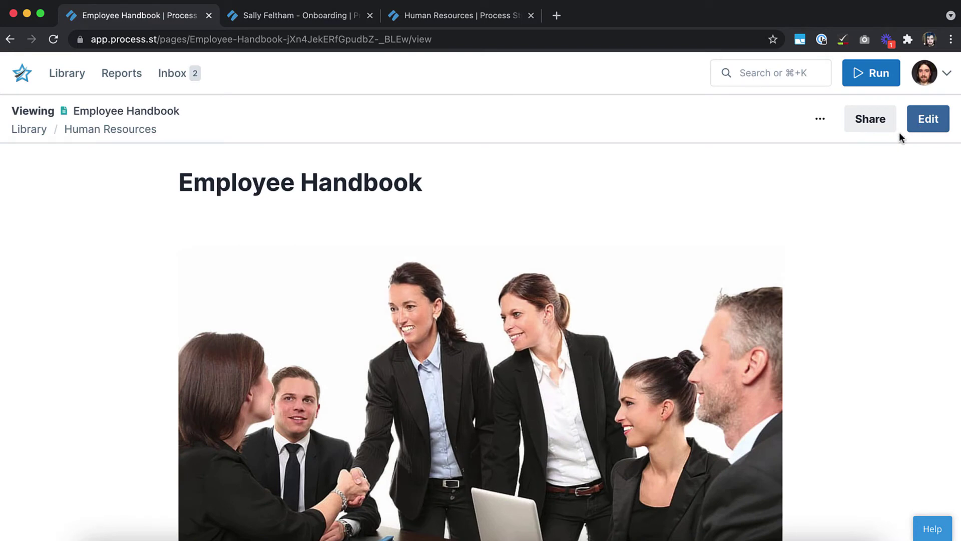
- Invite a suggested member to the handbook with view access via Permissions
{"action": "left_click", "coordinate": [863, 126]}
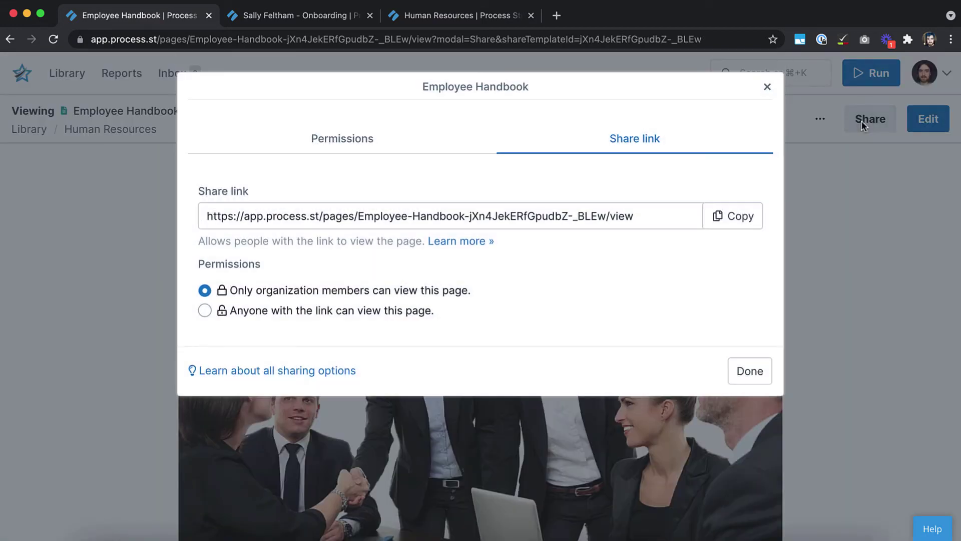
{"action": "left_click", "coordinate": [349, 140]}
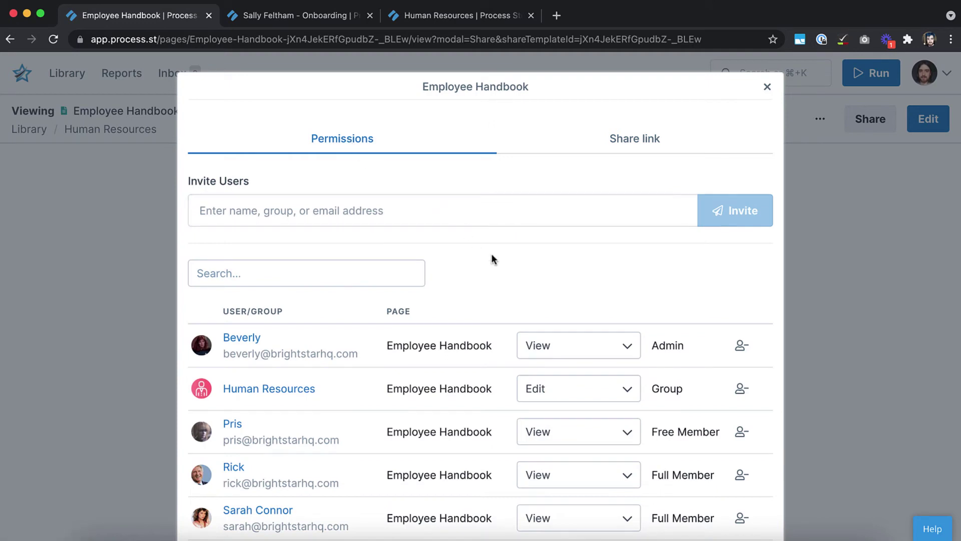
{"action": "left_click", "coordinate": [433, 212]}
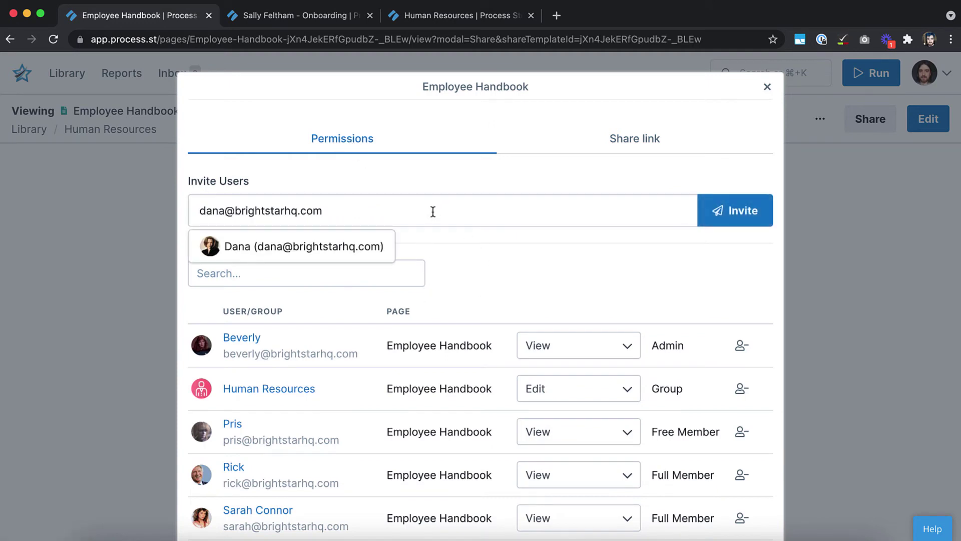
{"action": "left_click", "coordinate": [303, 247]}
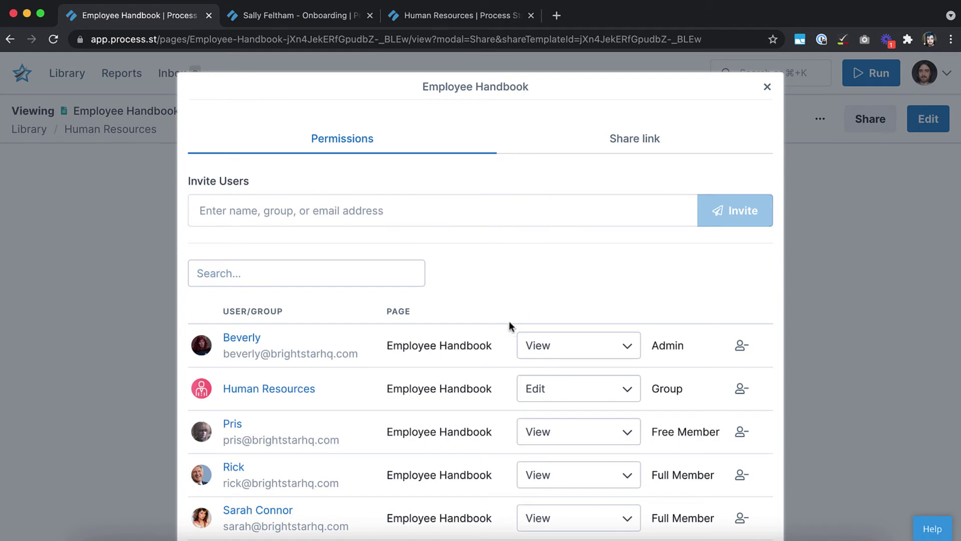
{"action": "scroll", "coordinate": [502, 325], "scroll_direction": "down", "scroll_amount": 3}
{"action": "scroll", "coordinate": [501, 324], "scroll_direction": "down", "scroll_amount": 3}
{"action": "scroll", "coordinate": [501, 325], "scroll_direction": "down", "scroll_amount": 1}
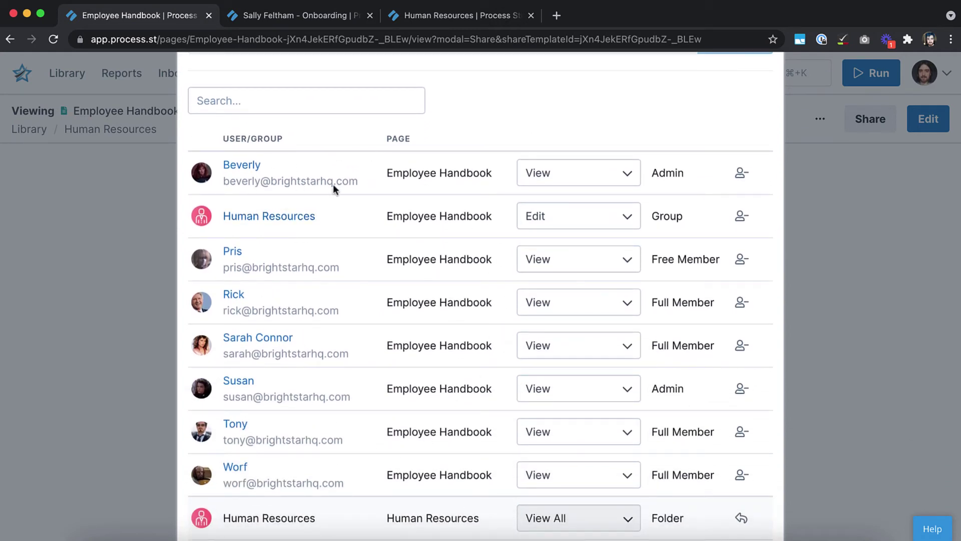
- Keep the Human Resources group at edit access
{"action": "left_click", "coordinate": [556, 217]}
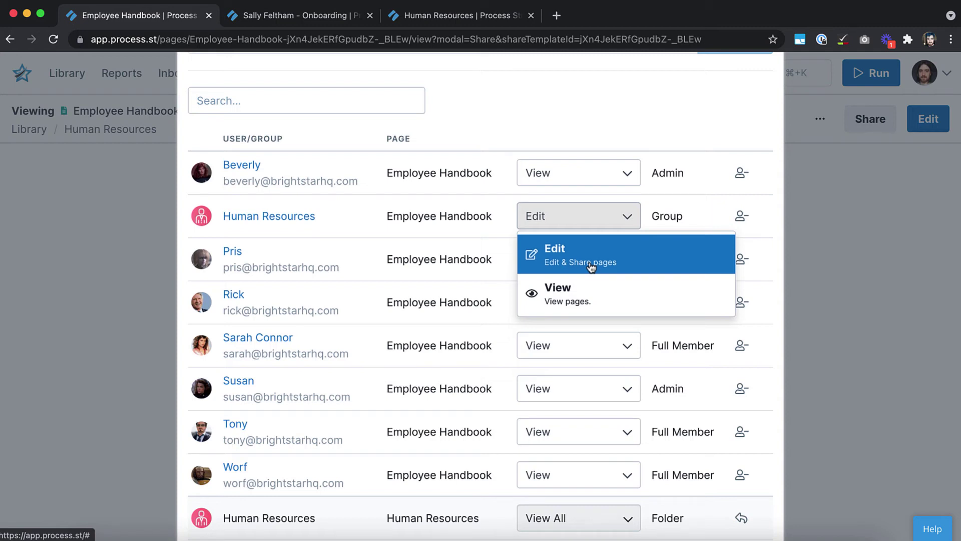
{"action": "left_click", "coordinate": [440, 222]}
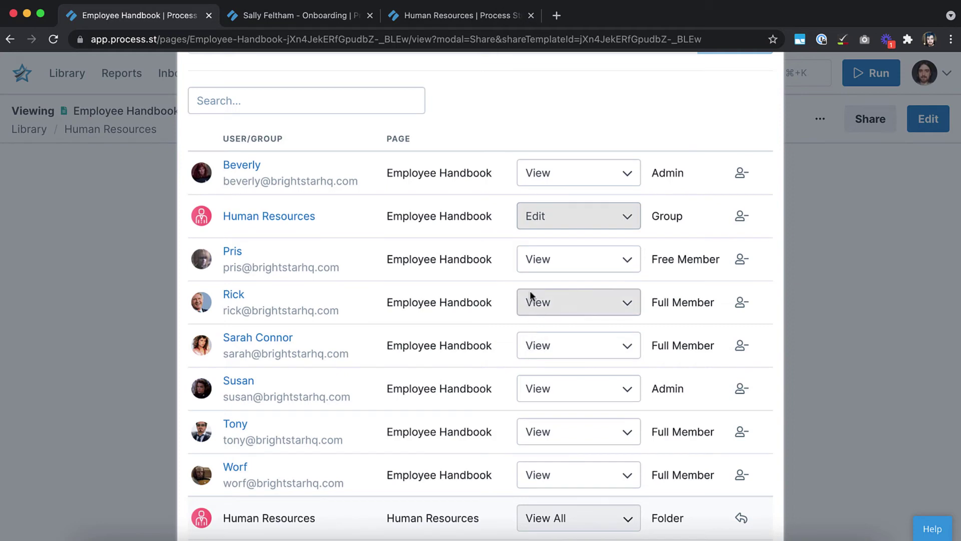
{"action": "scroll", "coordinate": [466, 216], "scroll_direction": "up", "scroll_amount": 5}
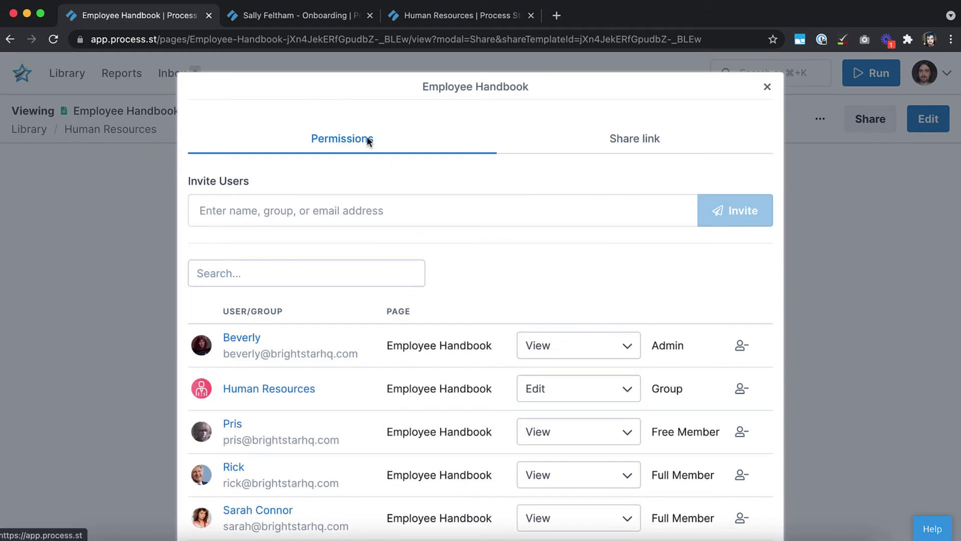
- Copy the handbook's share link, keeping viewing limited to organization members
{"action": "left_click", "coordinate": [624, 140]}
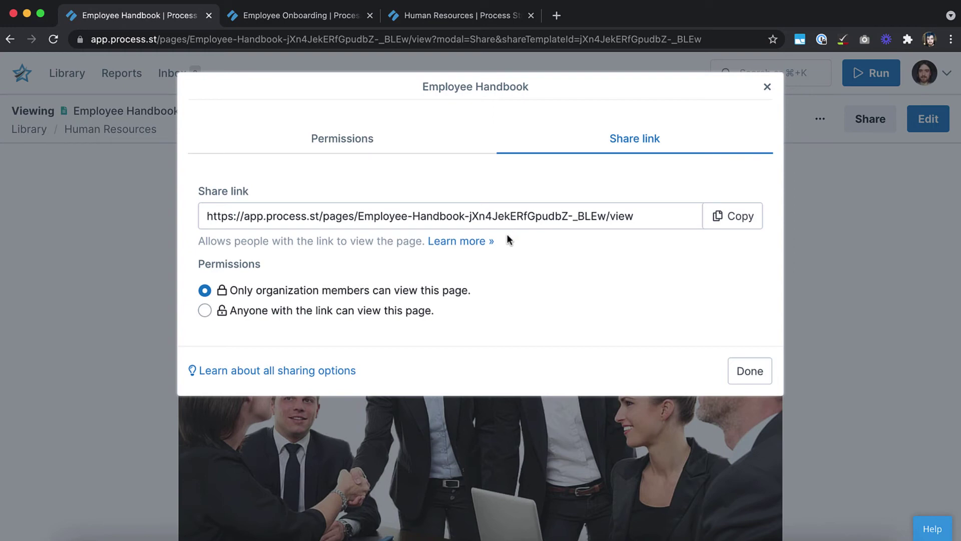
{"action": "left_click_drag", "start_coordinate": [638, 215], "coordinate": [190, 218]}
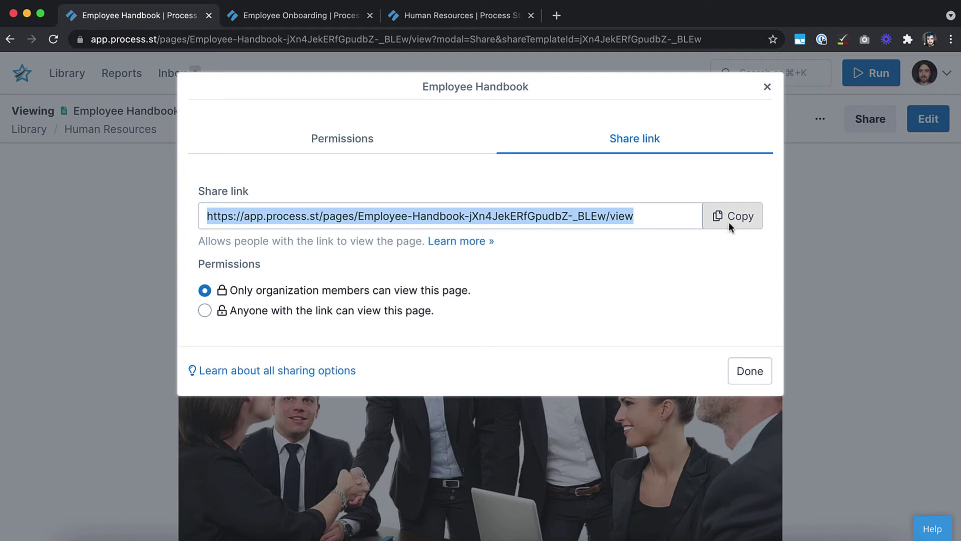
{"action": "left_click", "coordinate": [576, 261]}
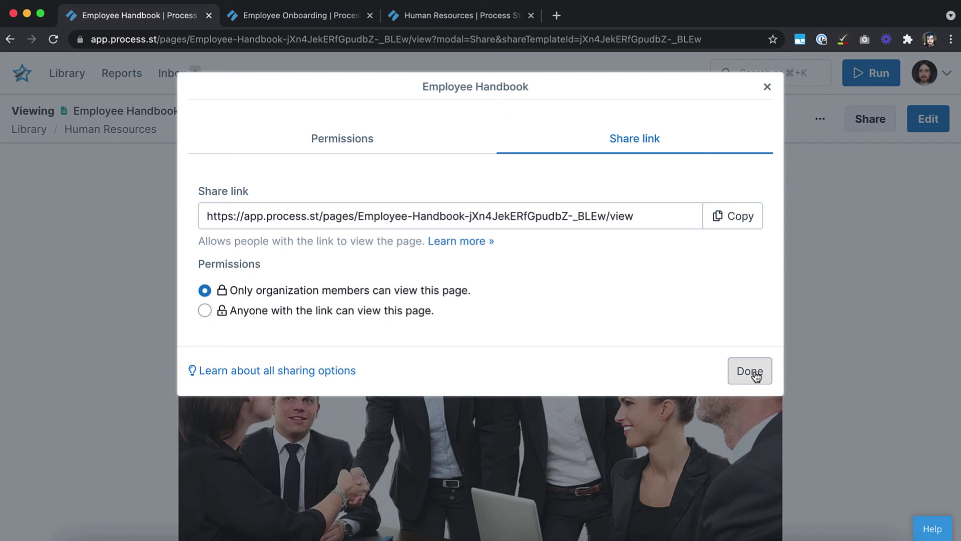
{"action": "left_click", "coordinate": [749, 372]}
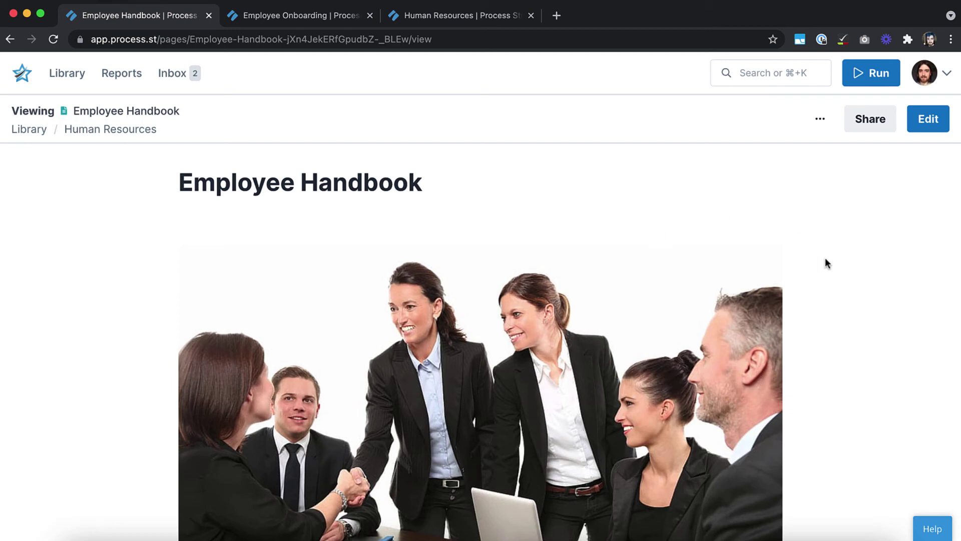
- Edit the Employee Onboarding workflow and select the Employee Handbook text for linking
{"action": "left_click", "coordinate": [293, 15]}
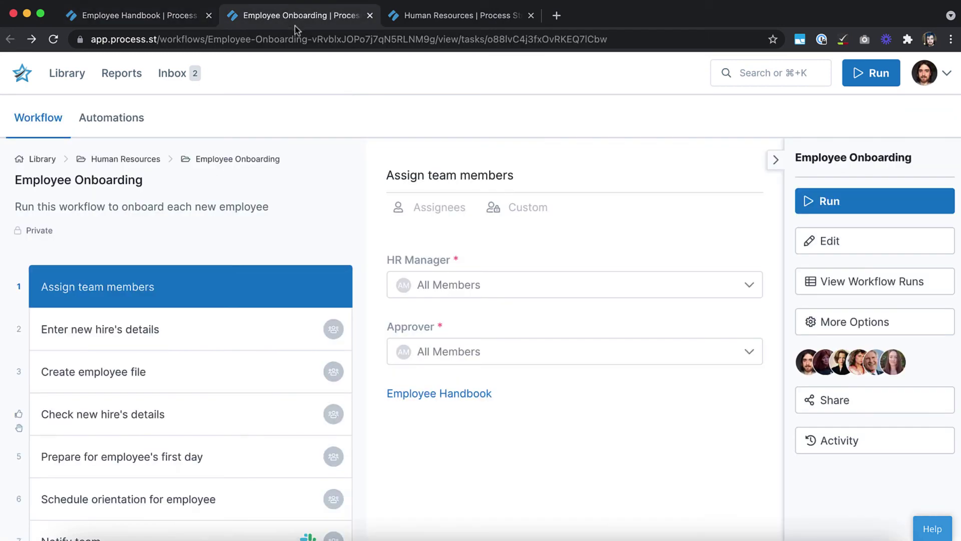
{"action": "mouse_move", "coordinate": [363, 241]}
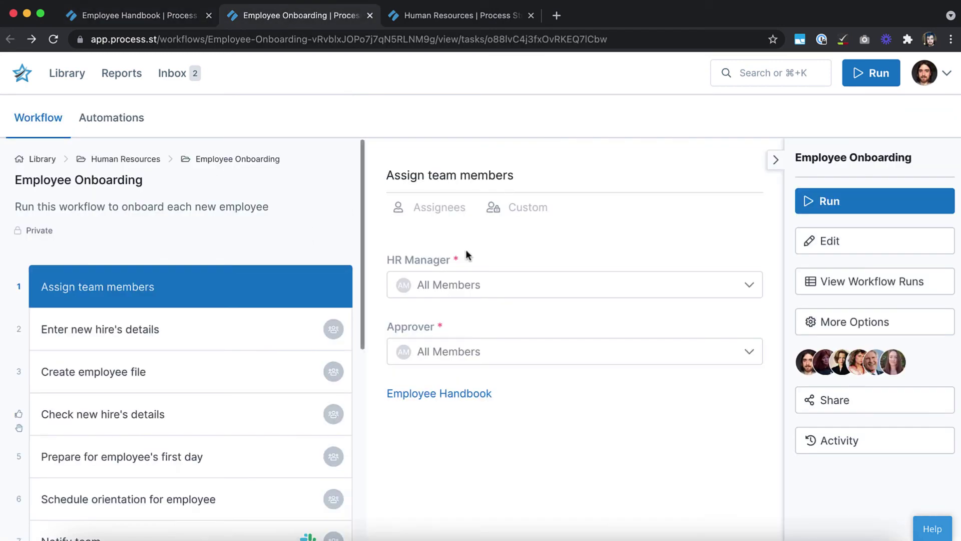
{"action": "left_click", "coordinate": [860, 242]}
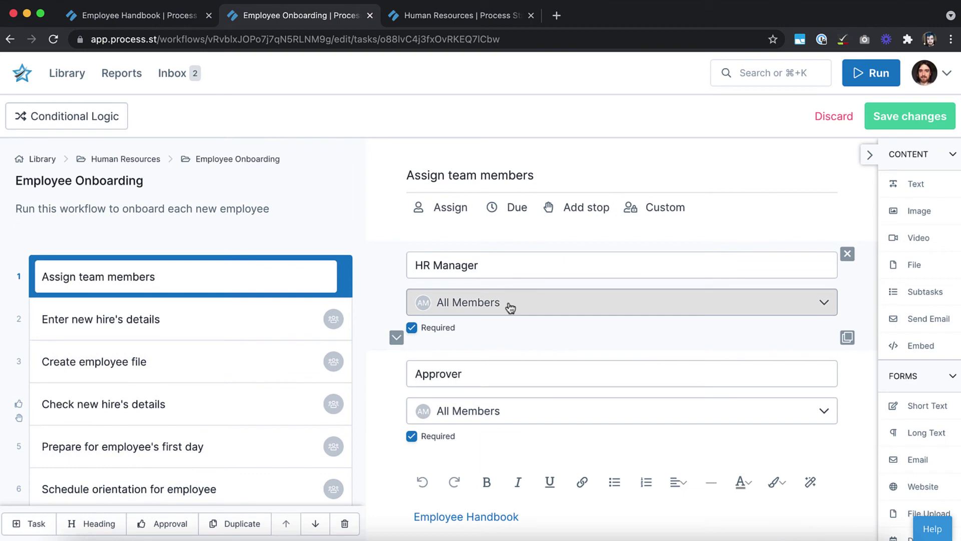
{"action": "scroll", "coordinate": [511, 307], "scroll_direction": "down", "scroll_amount": 3}
{"action": "left_click", "coordinate": [540, 309]}
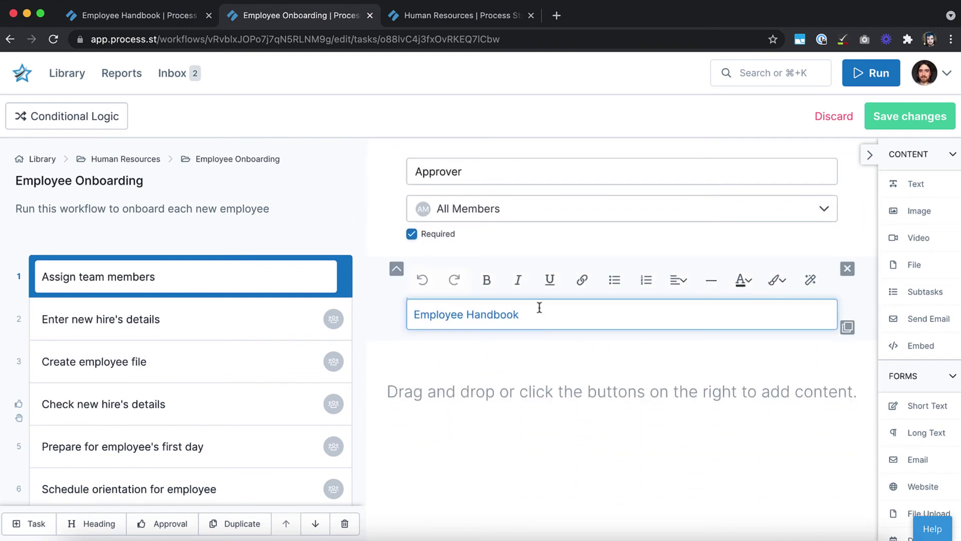
{"action": "double_click", "coordinate": [493, 314]}
{"action": "left_click", "coordinate": [582, 279]}
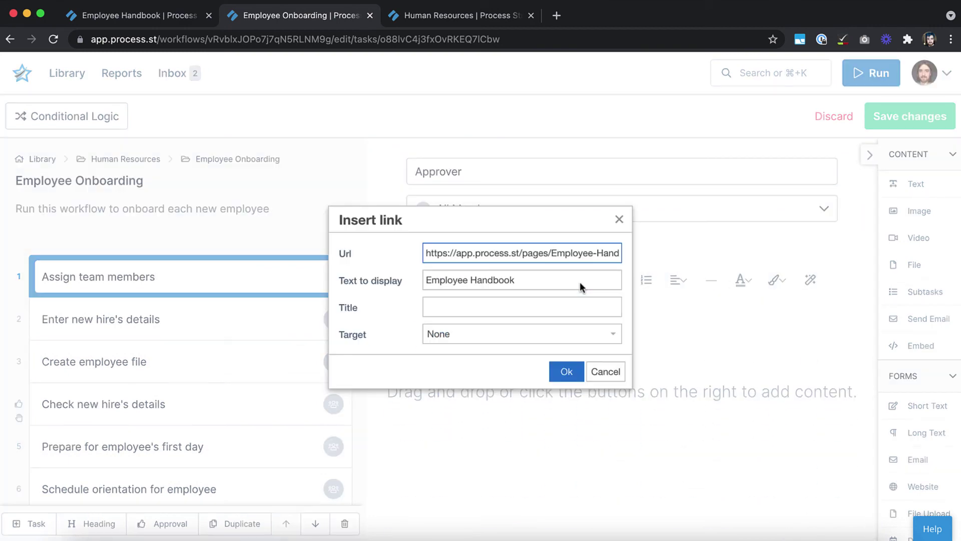
- Replace the old link address with the copied handbook share link and confirm it
{"action": "left_click", "coordinate": [589, 253]}
{"action": "key", "text": "super+a"}
{"action": "key", "text": "BackSpace"}
{"action": "key", "text": "super+v"}
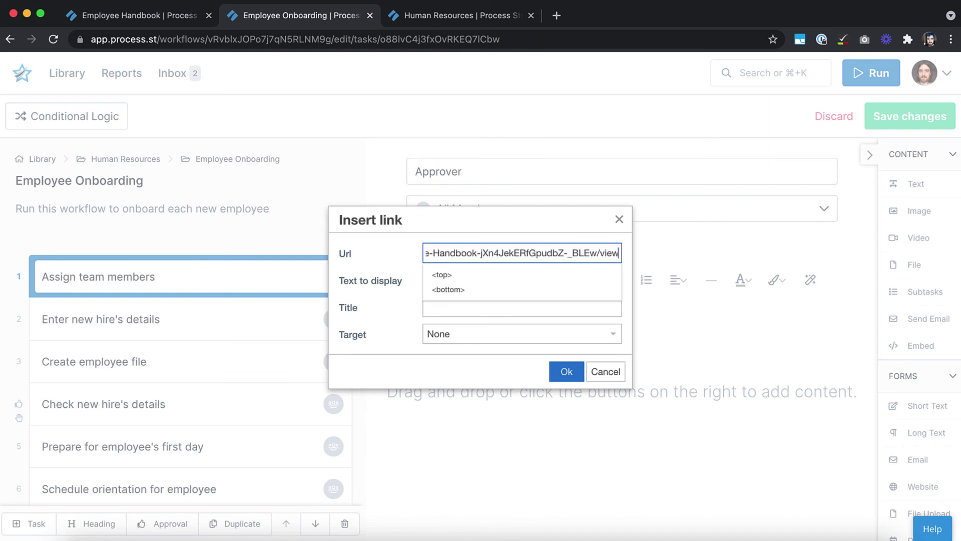
{"action": "key", "text": "super+a"}
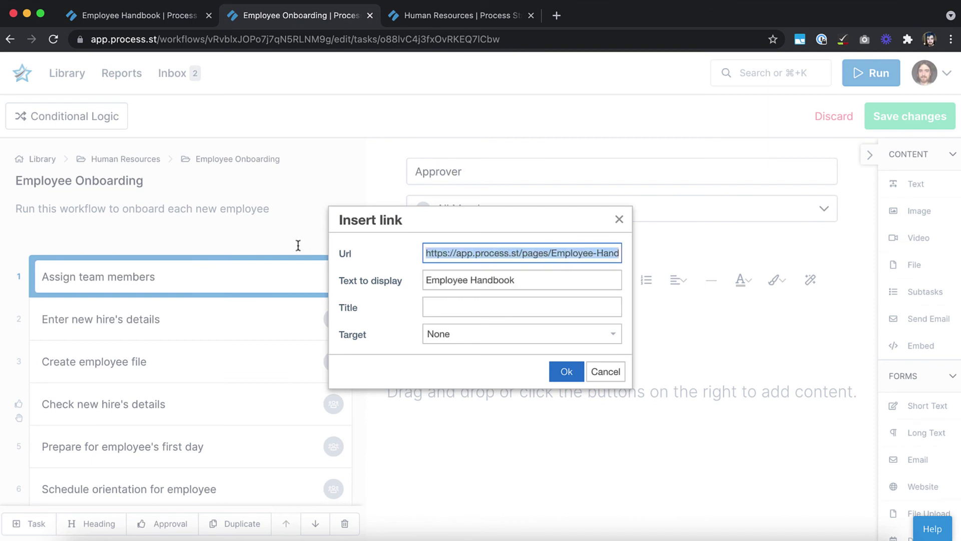
{"action": "left_click", "coordinate": [605, 252]}
{"action": "left_click", "coordinate": [566, 371]}
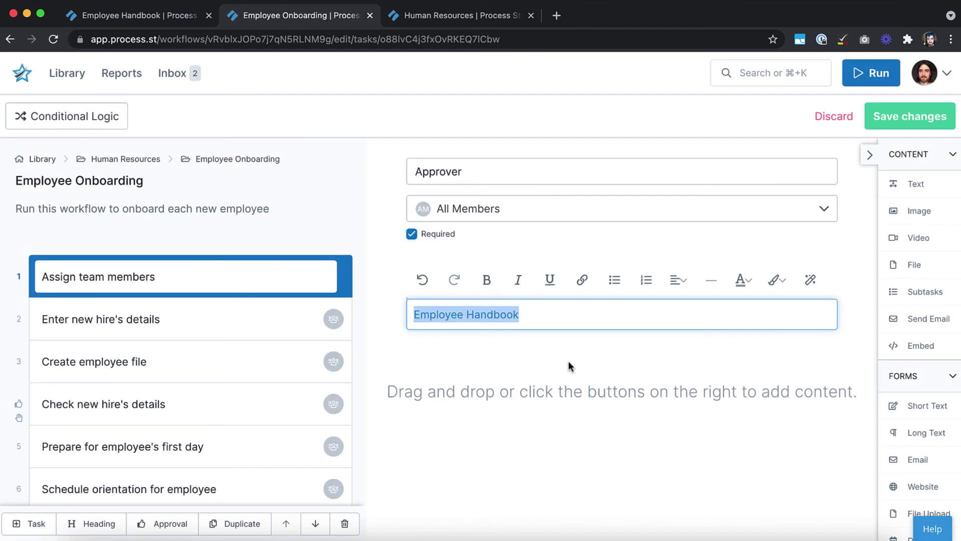
{"action": "left_click", "coordinate": [569, 361]}
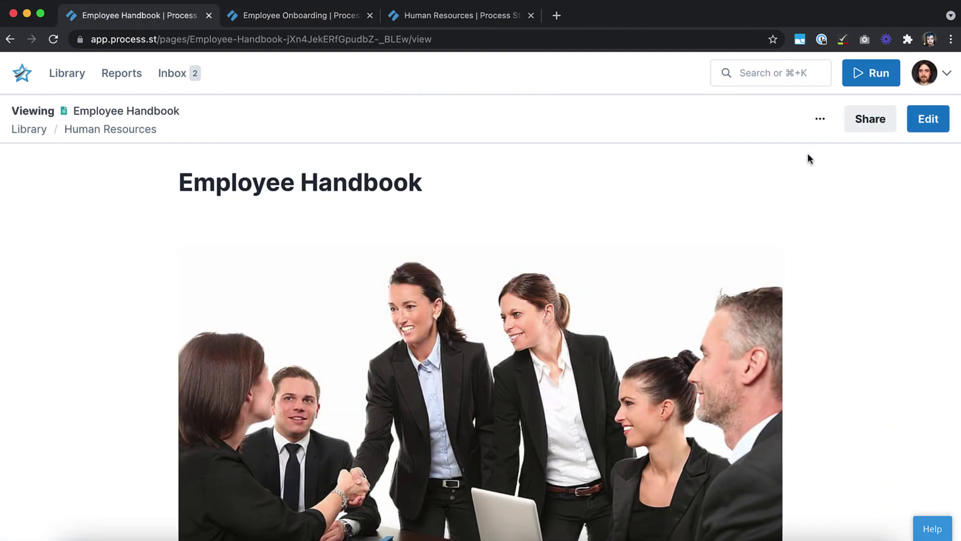
{"action": "left_click", "coordinate": [821, 121]}
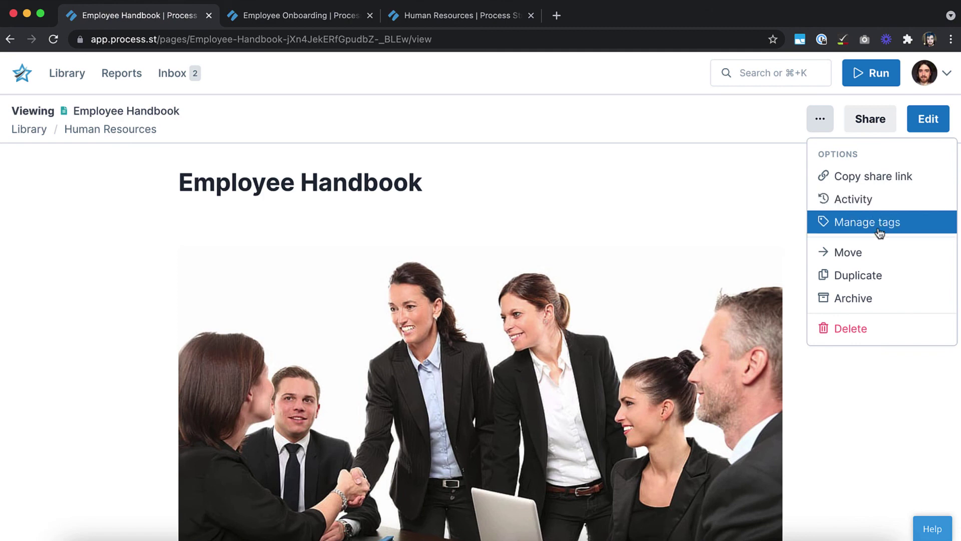
{"action": "key", "text": "Down"}
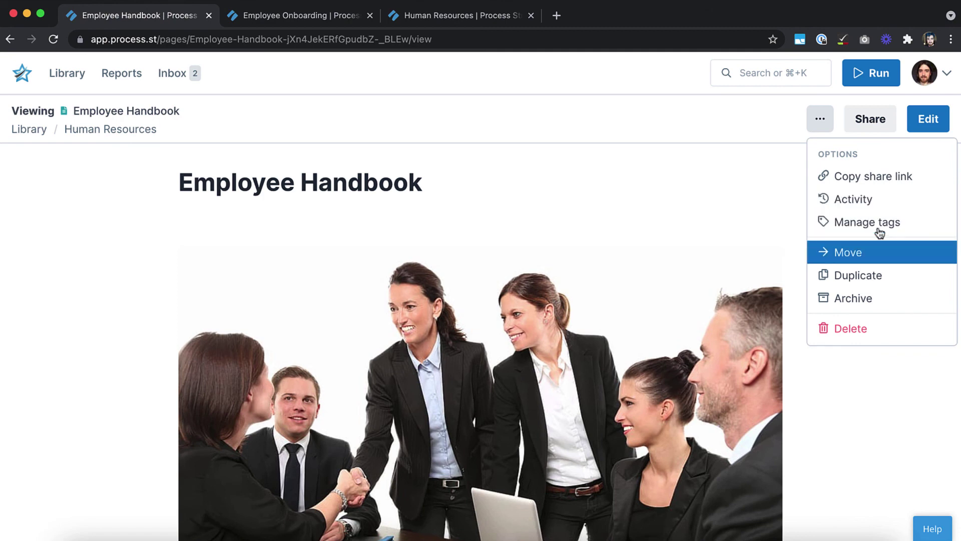
{"action": "left_click", "coordinate": [895, 304]}
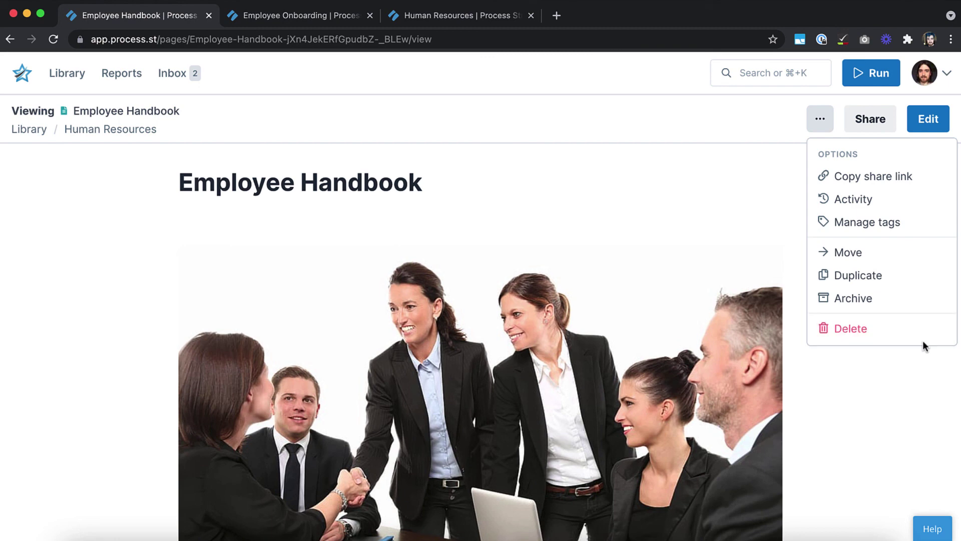
{"action": "left_click", "coordinate": [837, 390]}
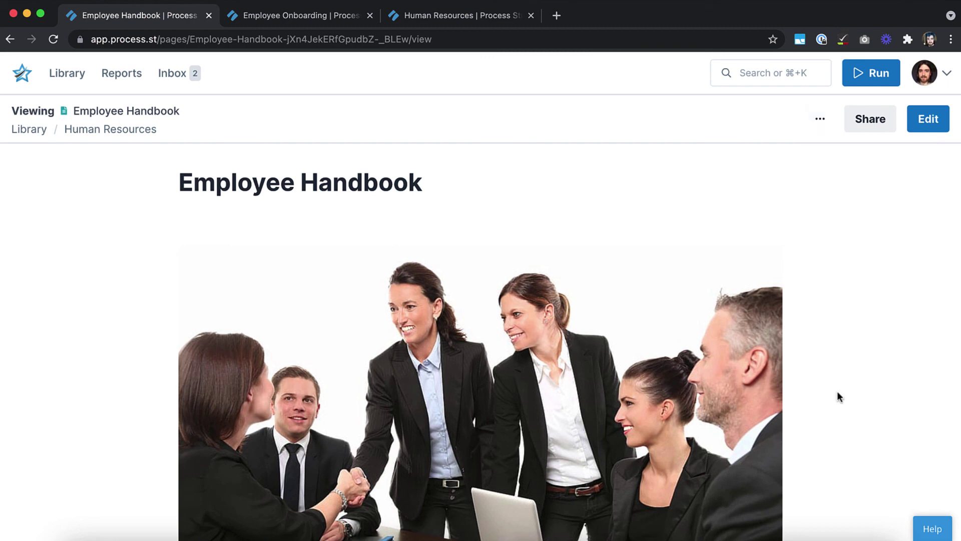